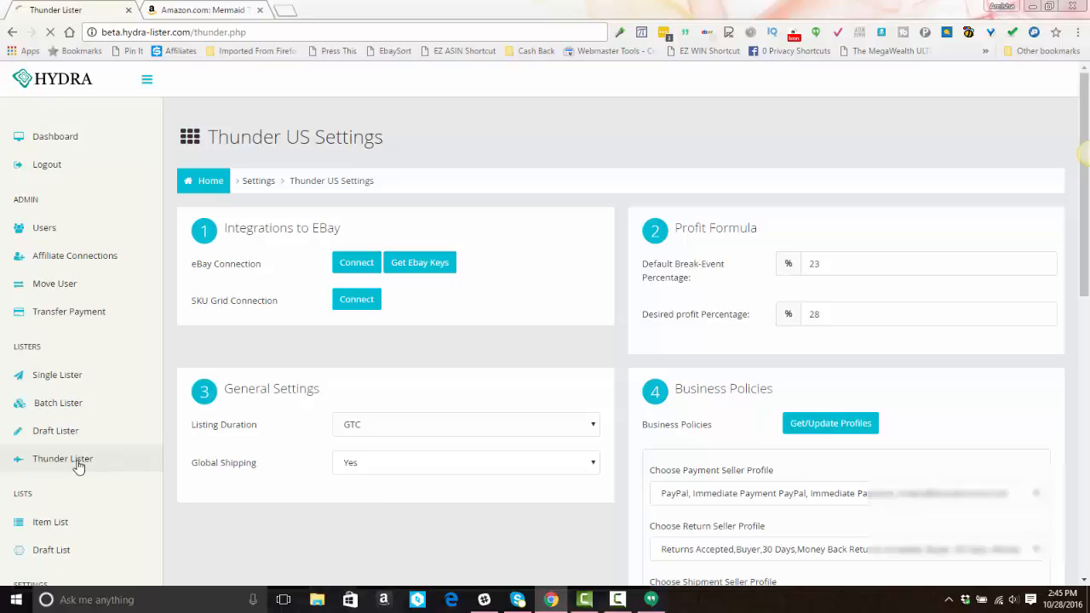
# In the Amazon tab, shorten the Mermaid Tail Blanket product's web address so it ends at the ASIN B01K8BT5YW.
pyautogui.click(212, 11)
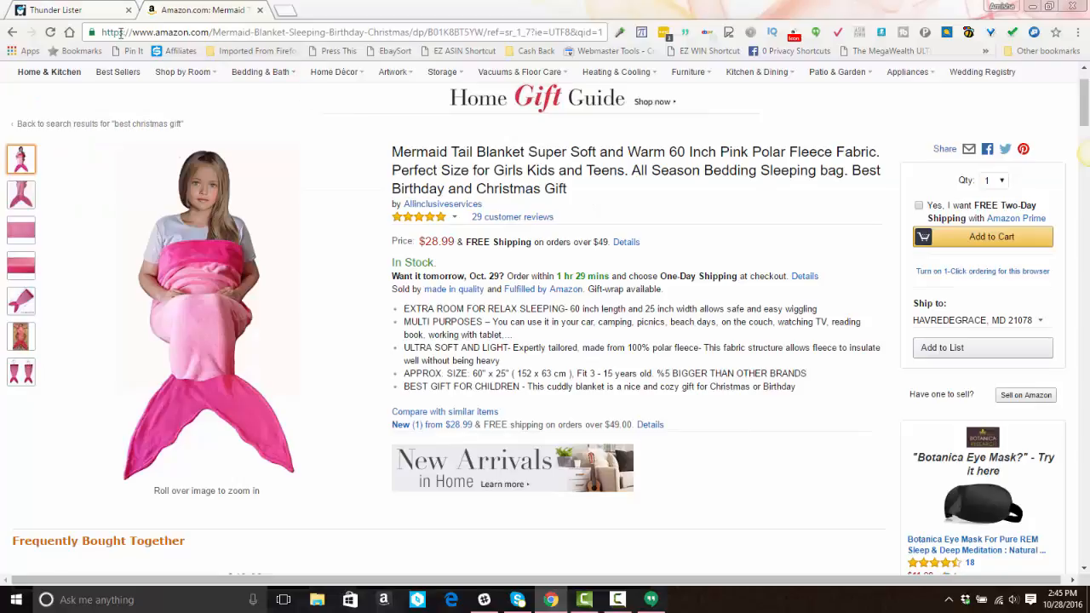
pyautogui.moveTo(103, 32); pyautogui.dragTo(484, 32)
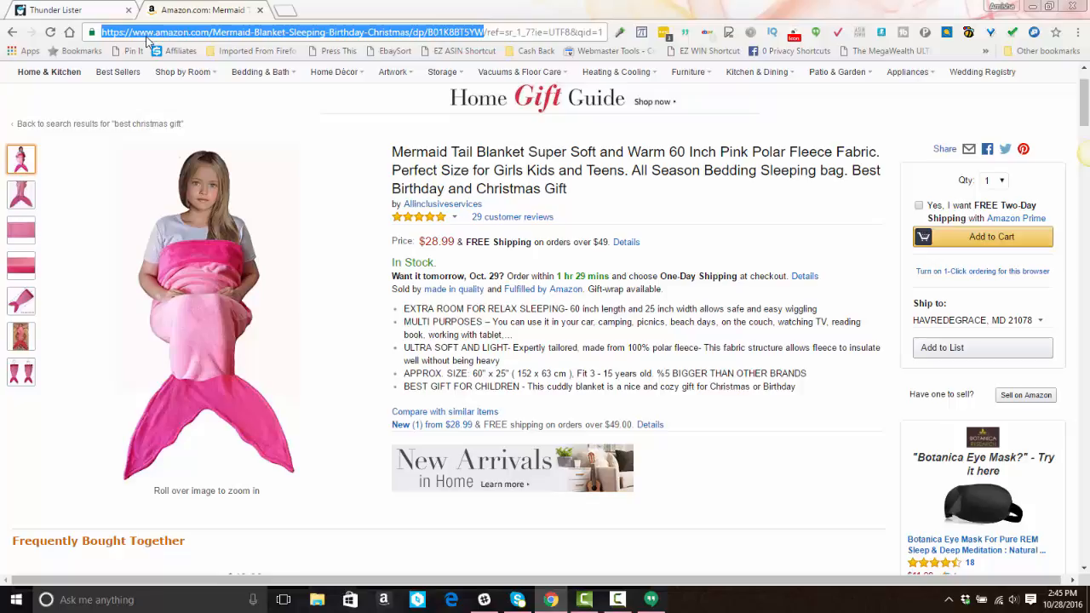
pyautogui.click(485, 32)
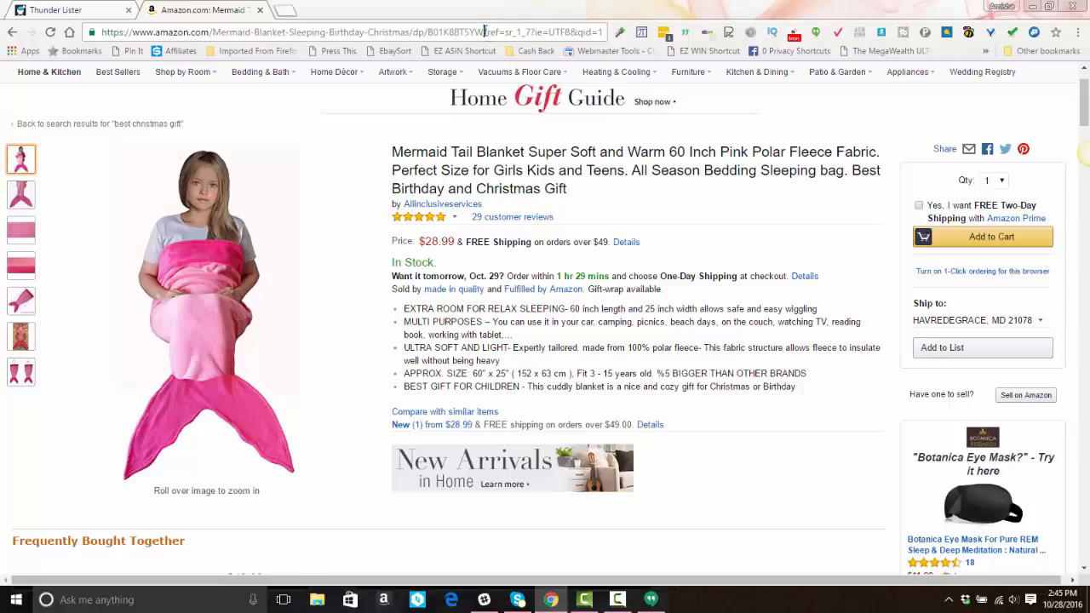
pyautogui.moveTo(485, 32); pyautogui.dragTo(606, 33)
pyautogui.hotkey('ctrl', 'v')
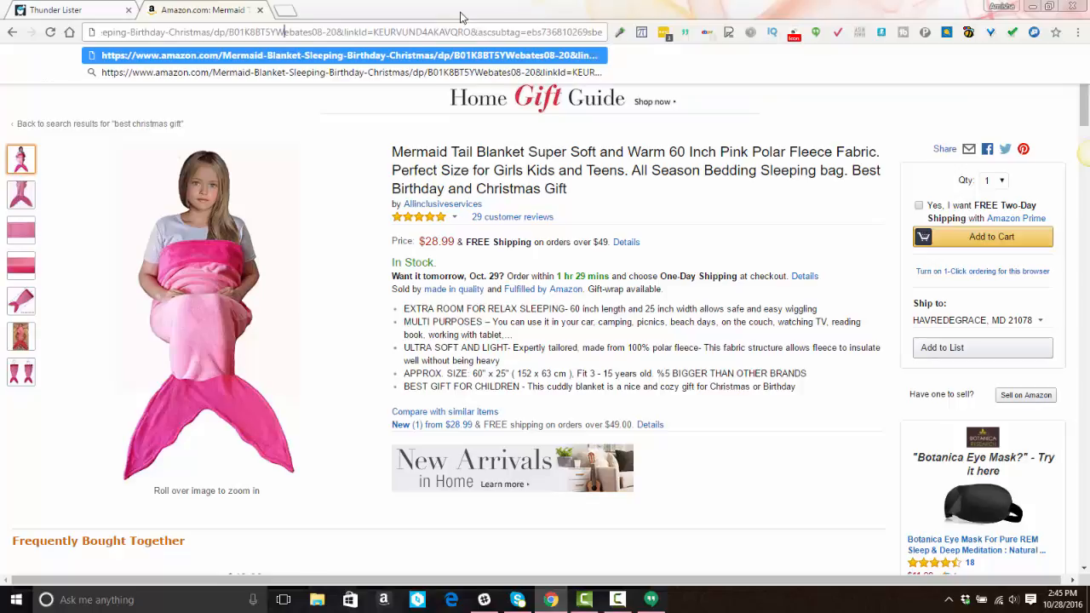
pyautogui.press('Down')
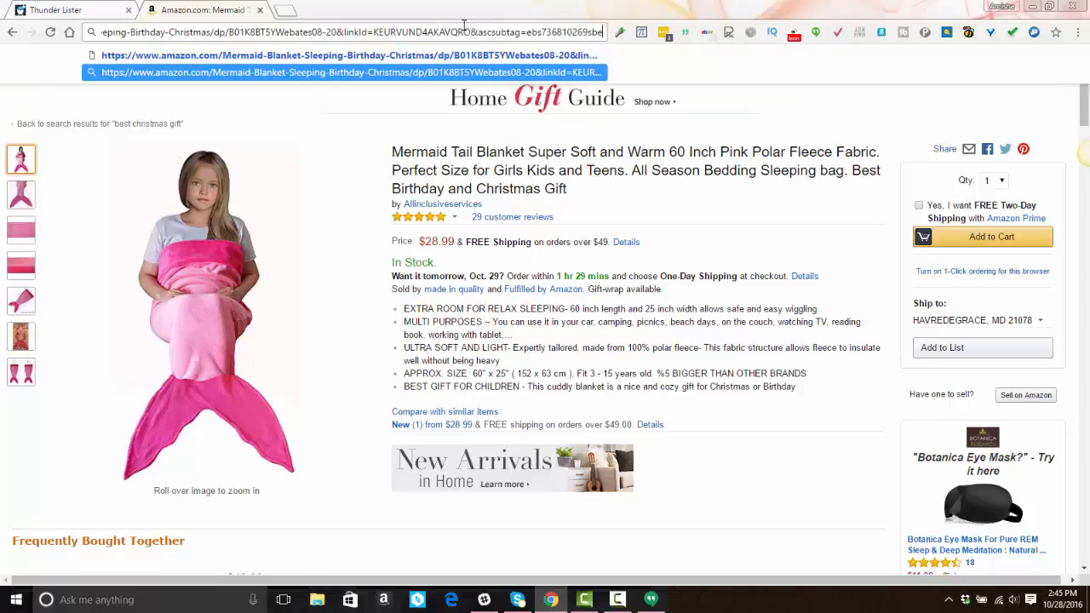
pyautogui.doubleClick(465, 31)
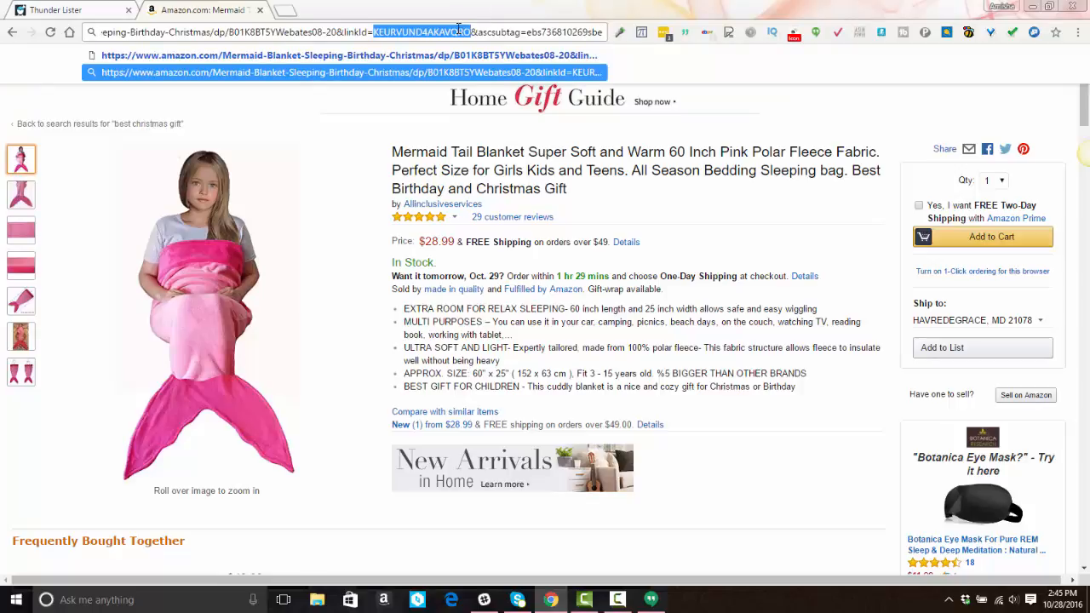
pyautogui.click(288, 31)
pyautogui.moveTo(286, 32); pyautogui.dragTo(627, 65)
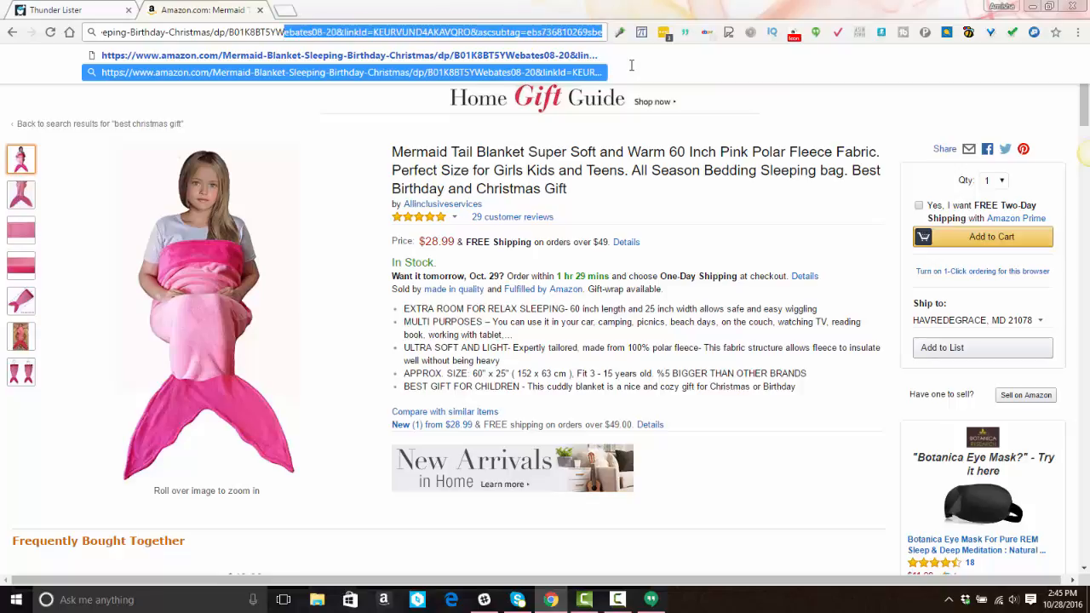
pyautogui.press('BackSpace')
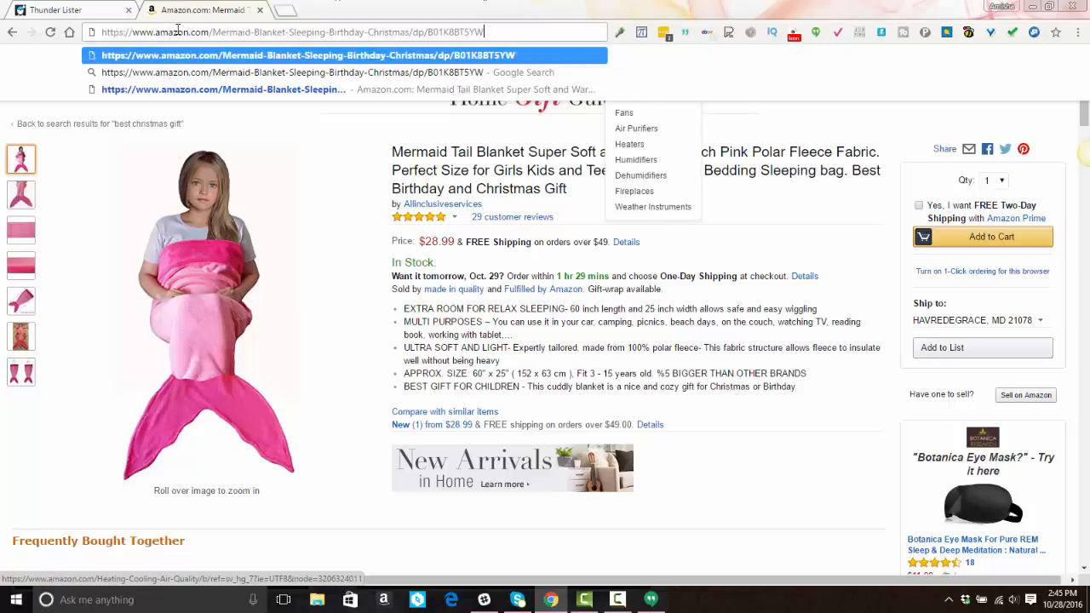
# Copy the whole shortened Amazon product address.
pyautogui.tripleClick(182, 32)
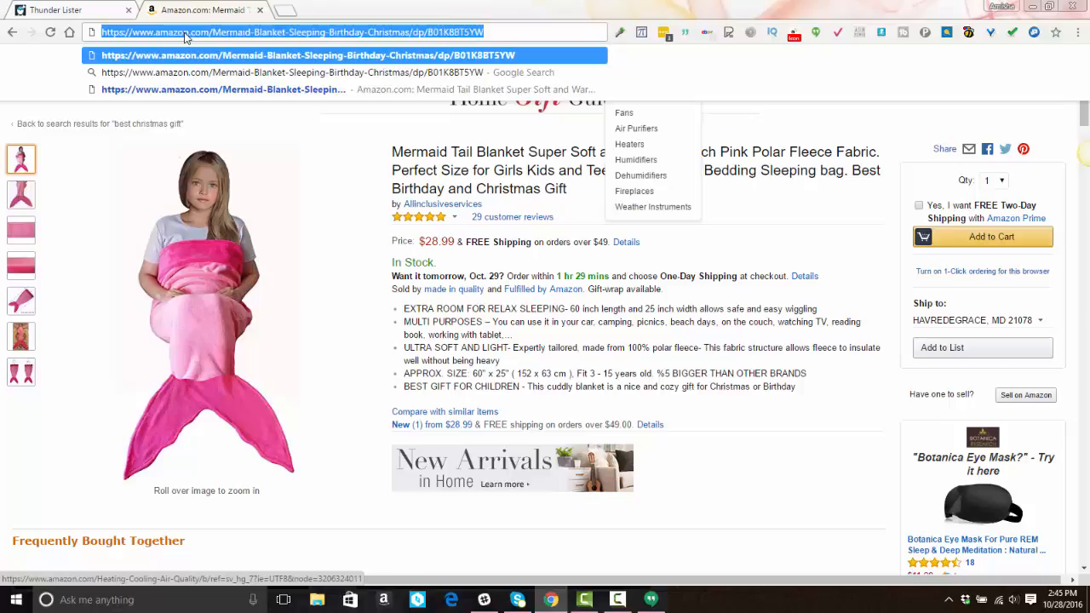
pyautogui.doubleClick(456, 31)
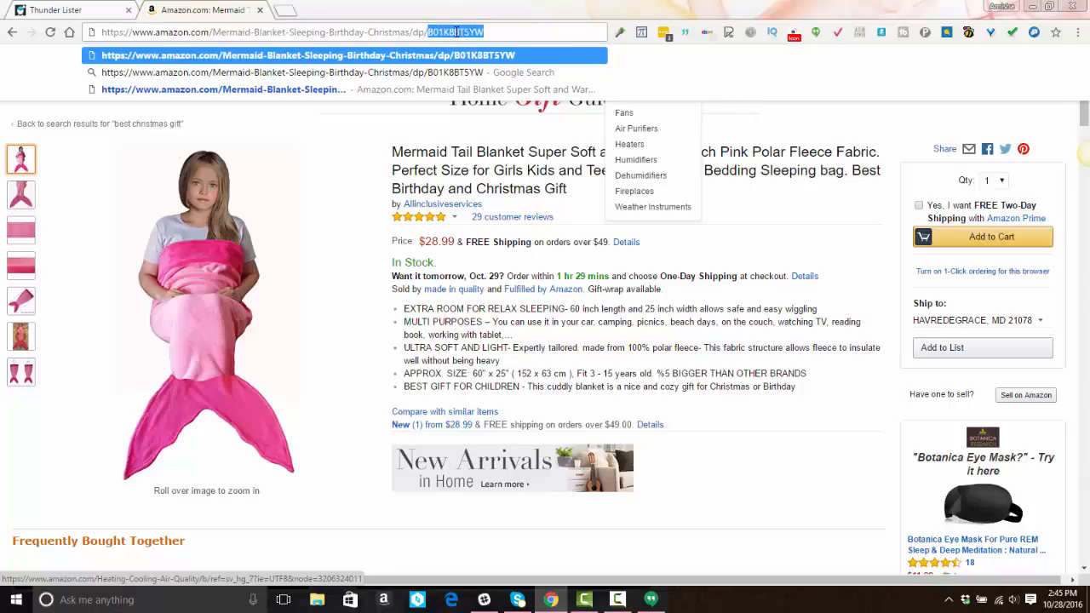
pyautogui.tripleClick(455, 31)
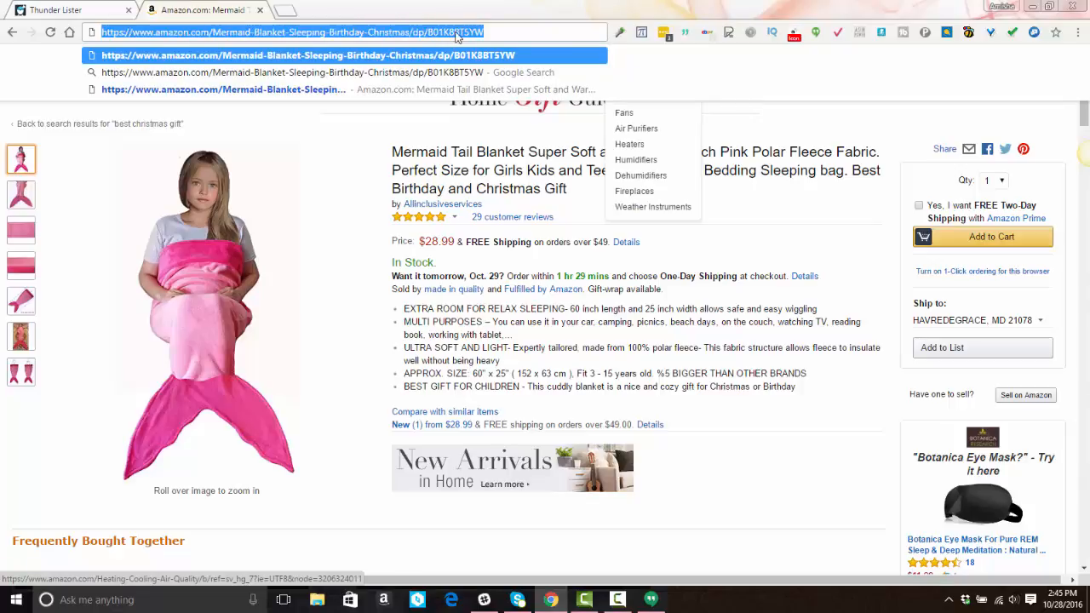
pyautogui.rightClick(464, 33)
pyautogui.click(482, 81)
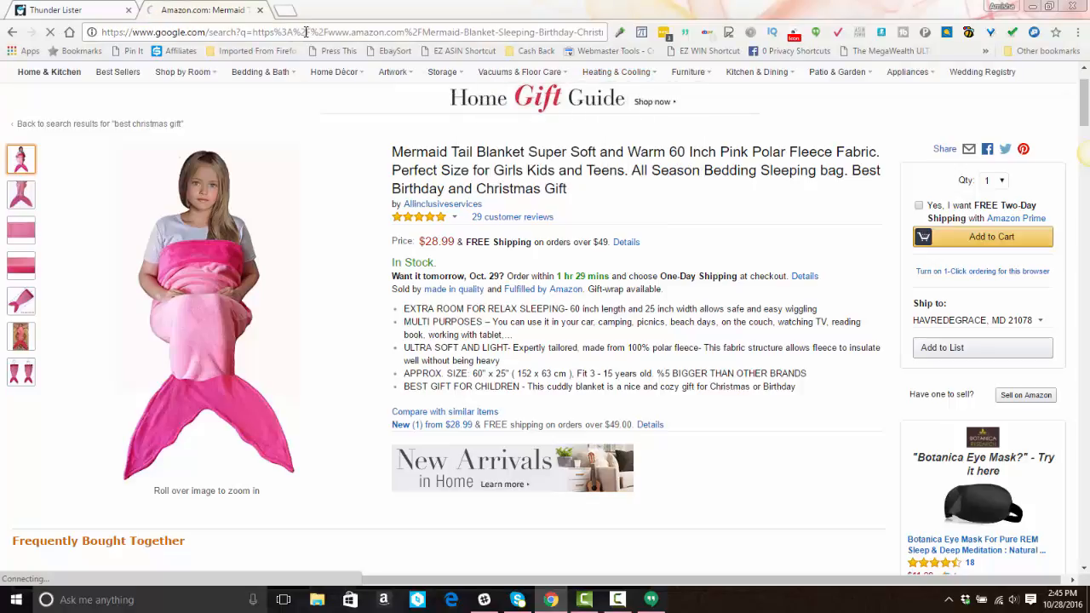
# Switch to the Thunder Lister page and paste the copied Amazon address as the item's URL or ASIN.
pyautogui.click(90, 10)
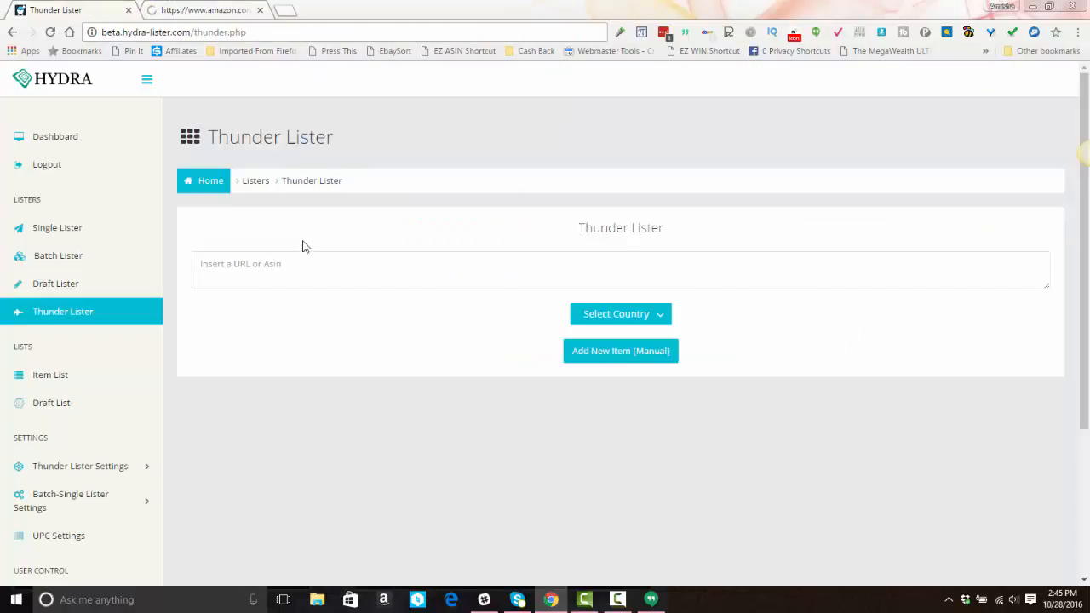
pyautogui.click(278, 264)
pyautogui.rightClick(274, 279)
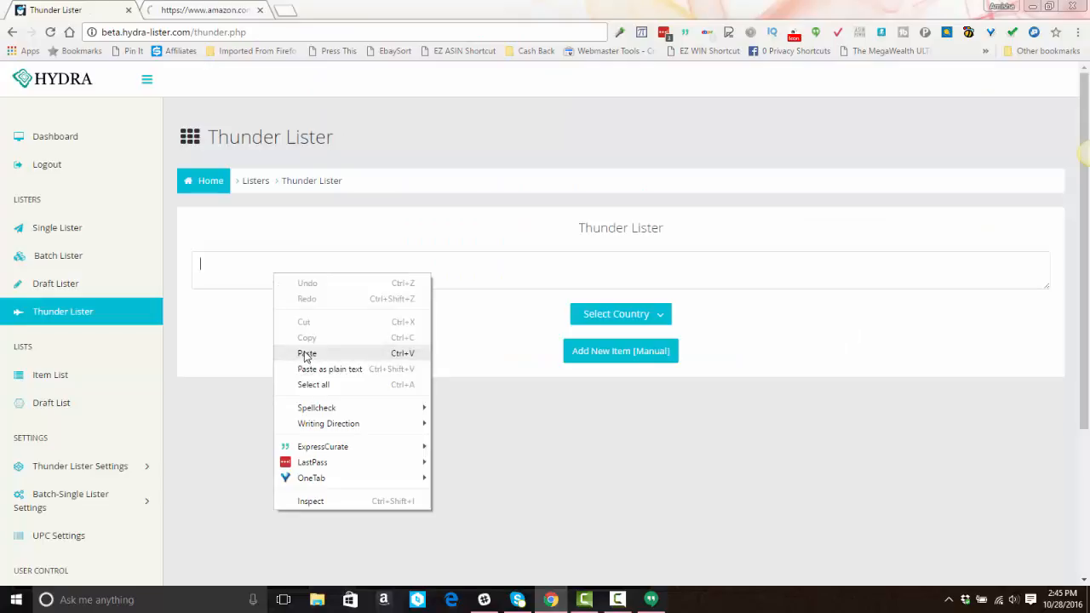
pyautogui.click(300, 353)
# Set the listing country to US and add the product as a new manual item.
pyautogui.click(604, 326)
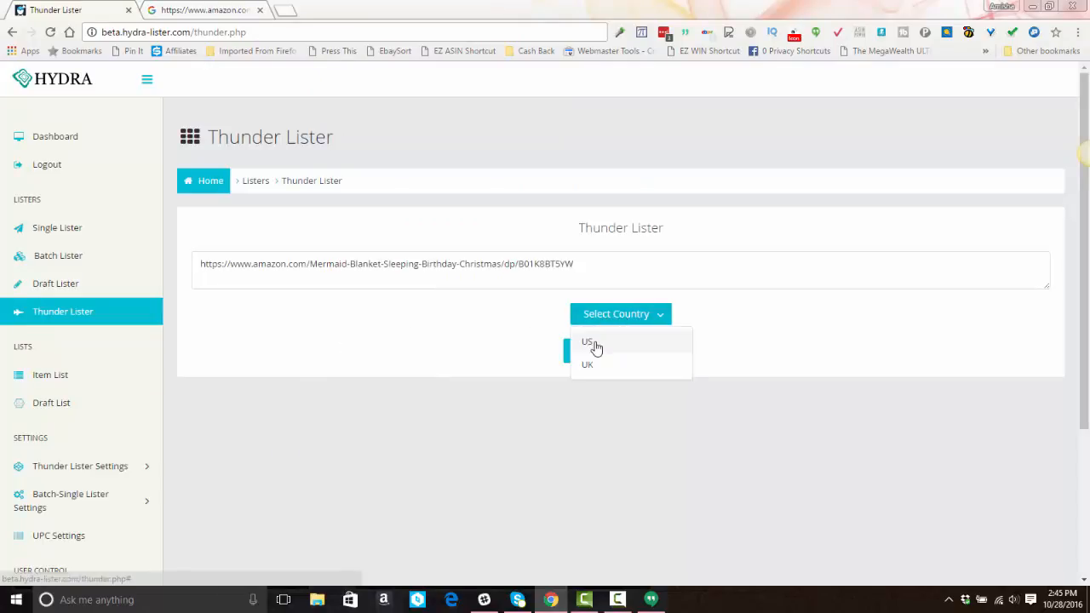
pyautogui.click(592, 343)
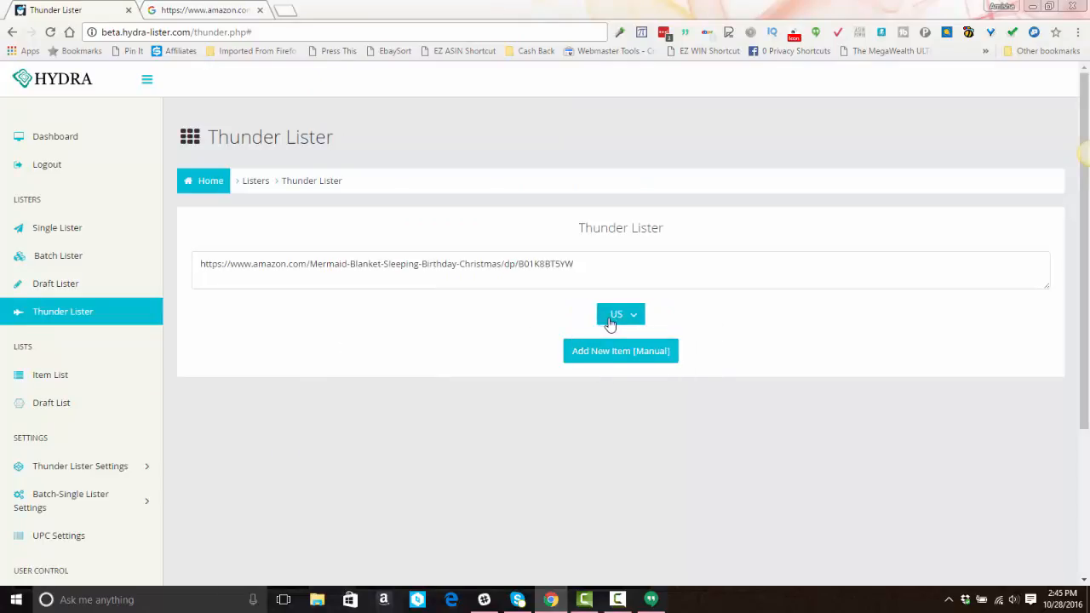
pyautogui.click(610, 324)
pyautogui.click(609, 325)
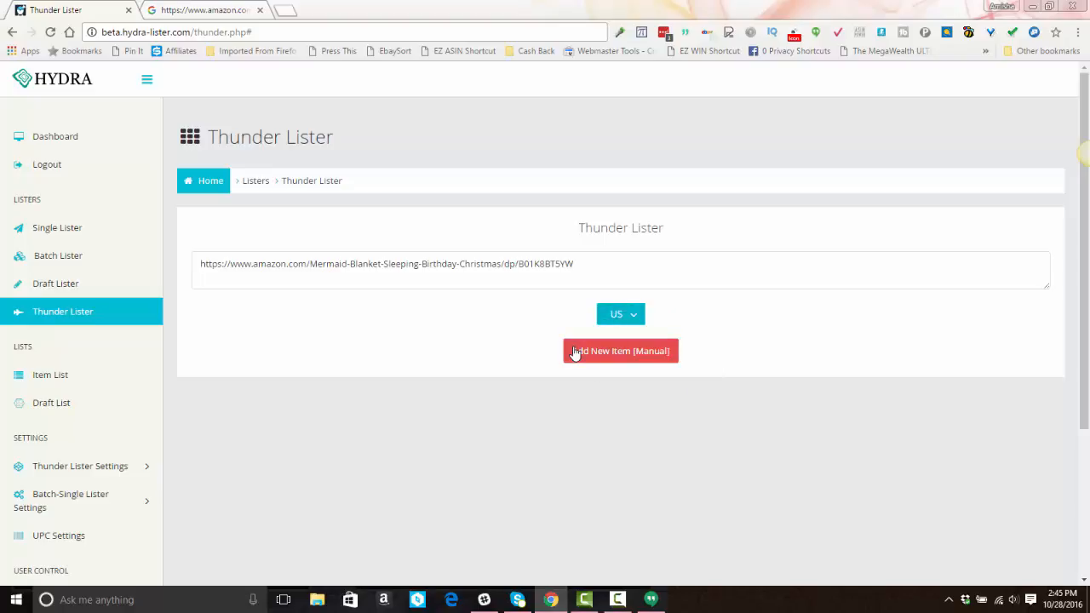
pyautogui.click(575, 351)
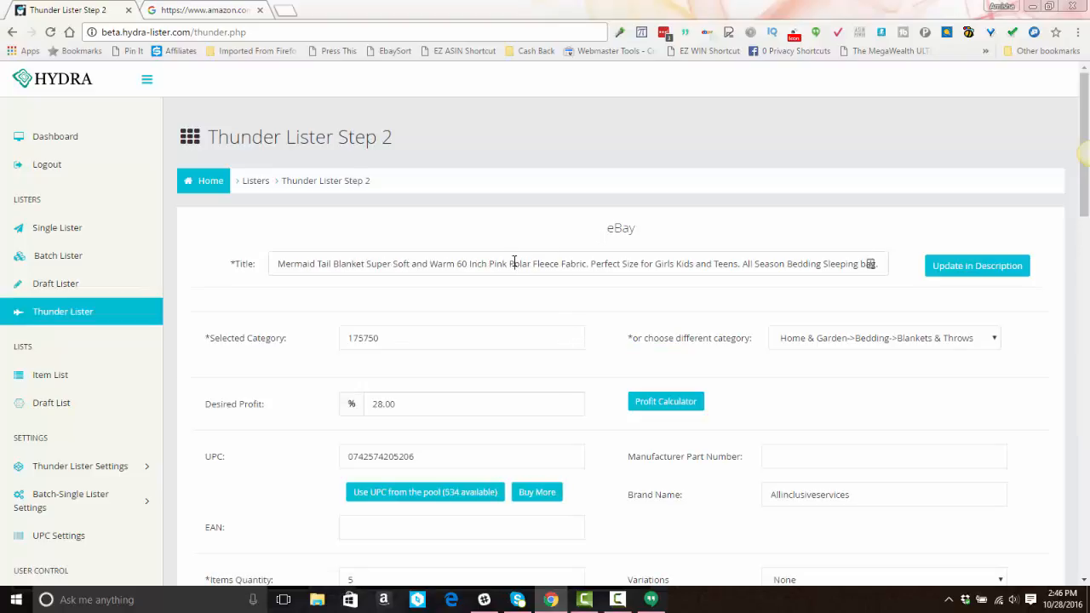
# In the eBay title, remove "and" between "Soft" and "Warm" and the period after "Fabric".
pyautogui.click(274, 262)
pyautogui.doubleClick(421, 264)
pyautogui.press('BackSpace')
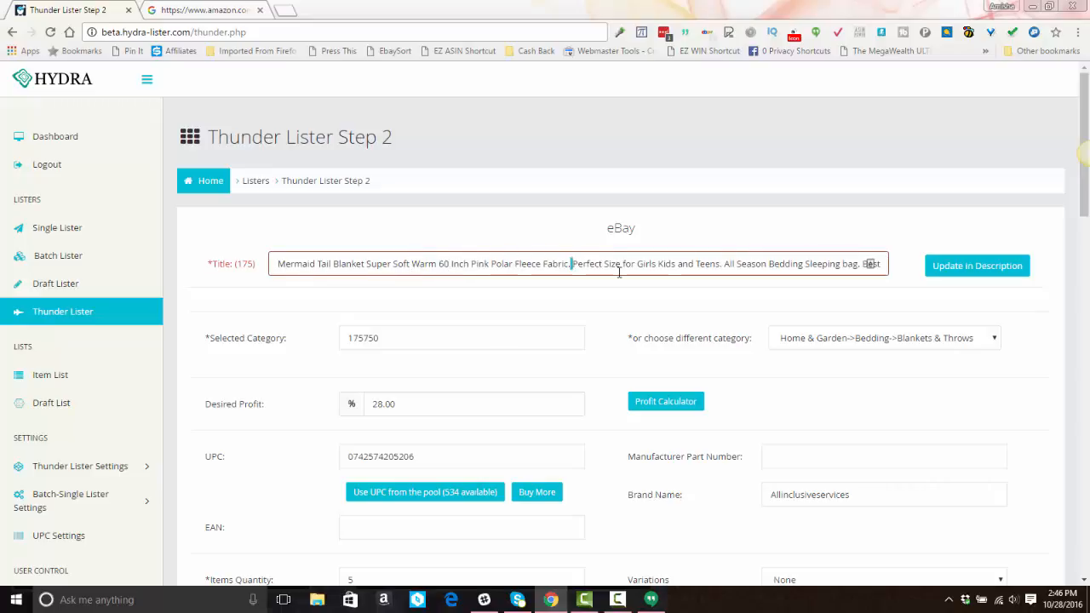
pyautogui.press('BackSpace')
pyautogui.press('BackSpace')
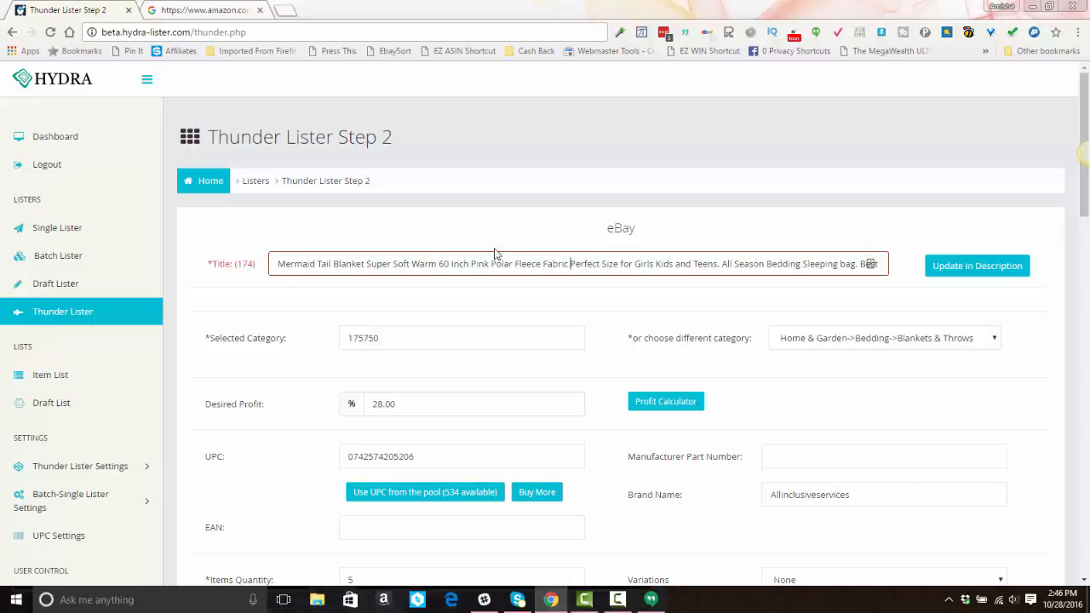
# Delete the words "Perfect Size for" before "Girls" in the eBay title.
pyautogui.doubleClick(576, 265)
pyautogui.press('BackSpace')
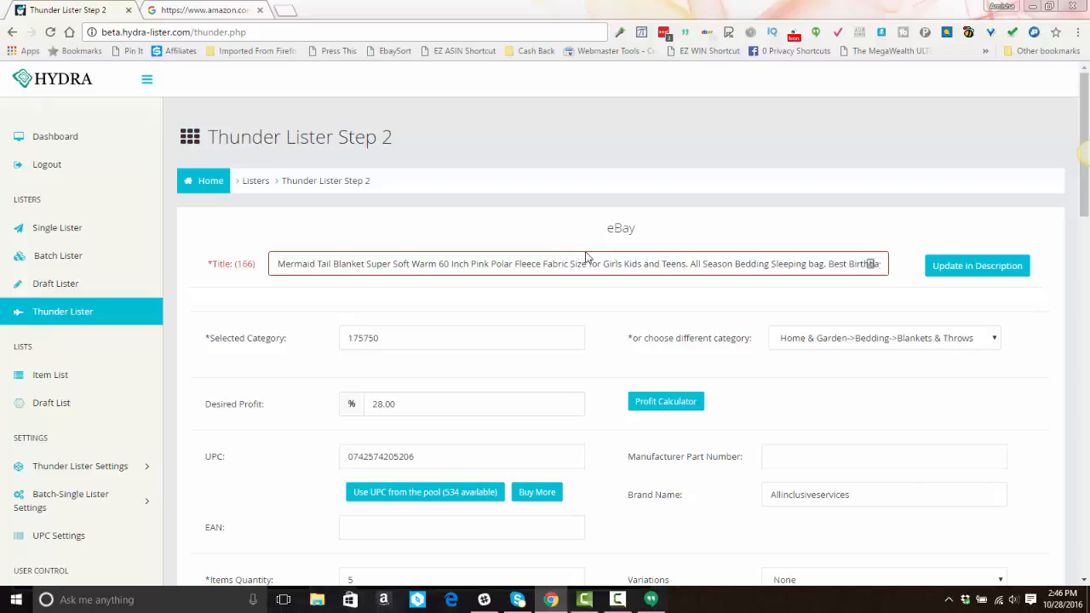
pyautogui.doubleClick(579, 265)
pyautogui.press('BackSpace')
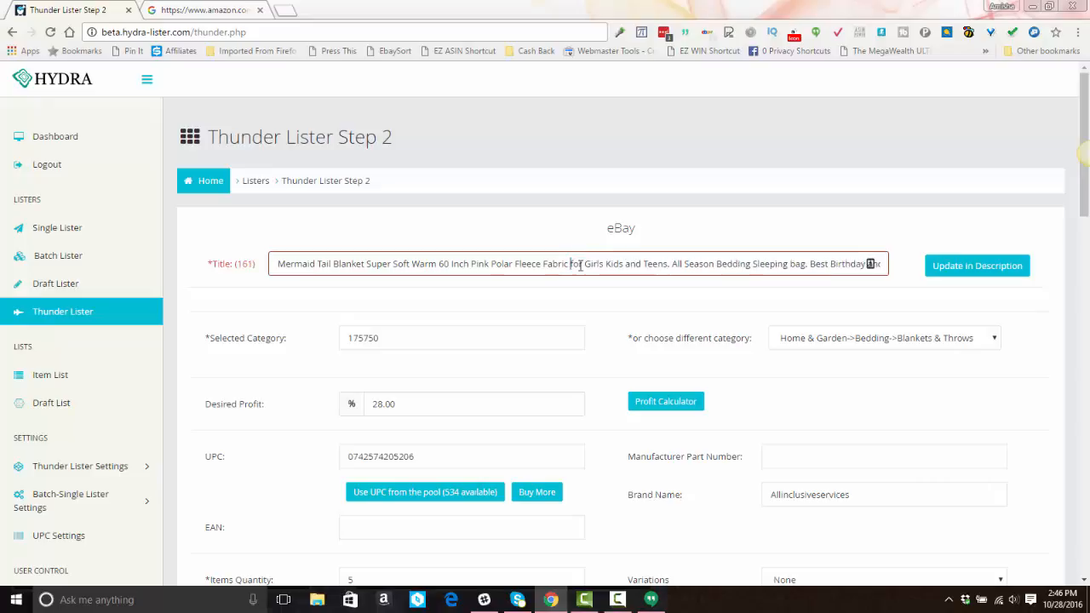
pyautogui.doubleClick(576, 264)
pyautogui.press('BackSpace')
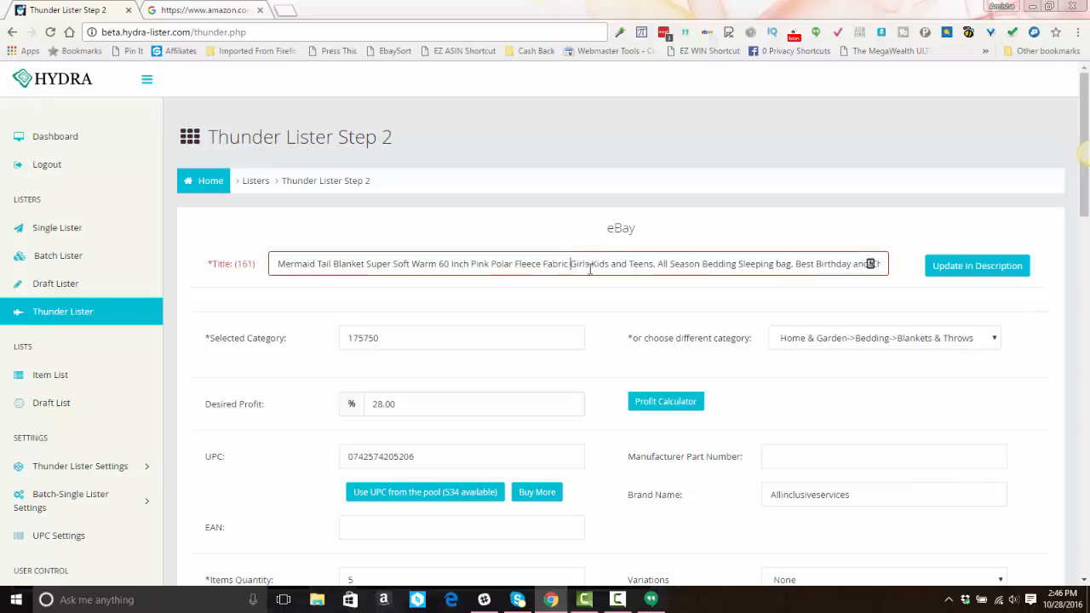
# Remove "and" between "Kids" and "Teens" and the period after "Teens" in the eBay title.
pyautogui.doubleClick(619, 265)
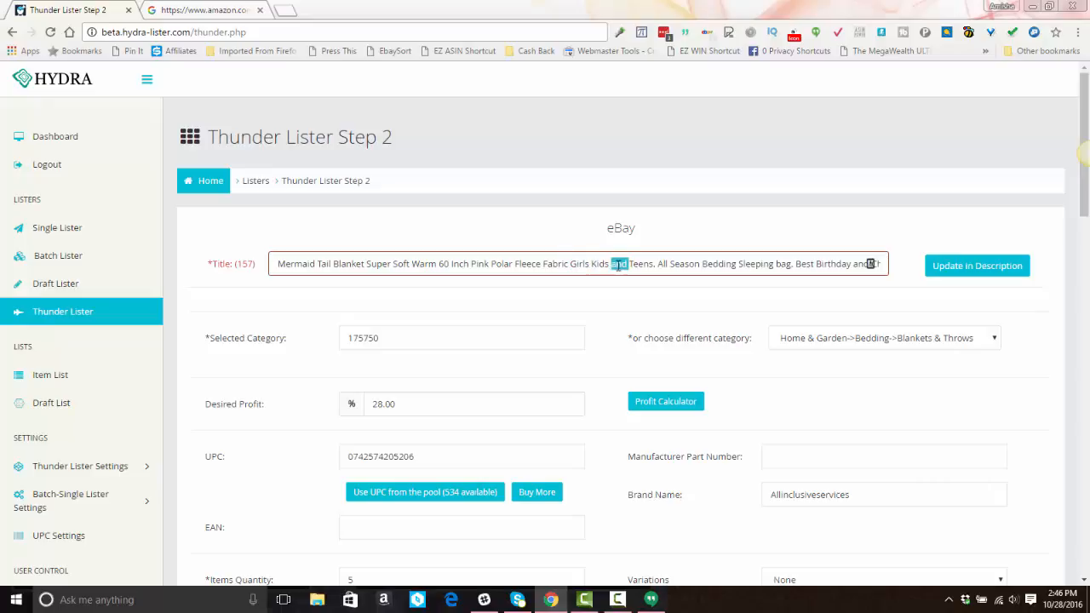
pyautogui.press('BackSpace')
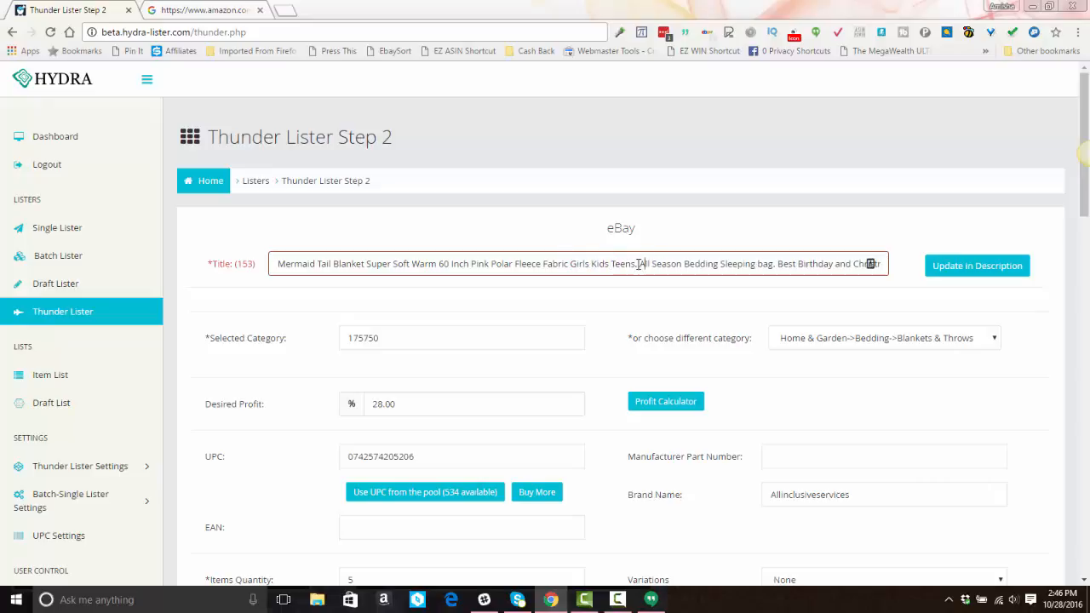
pyautogui.click(640, 264)
pyautogui.press('BackSpace')
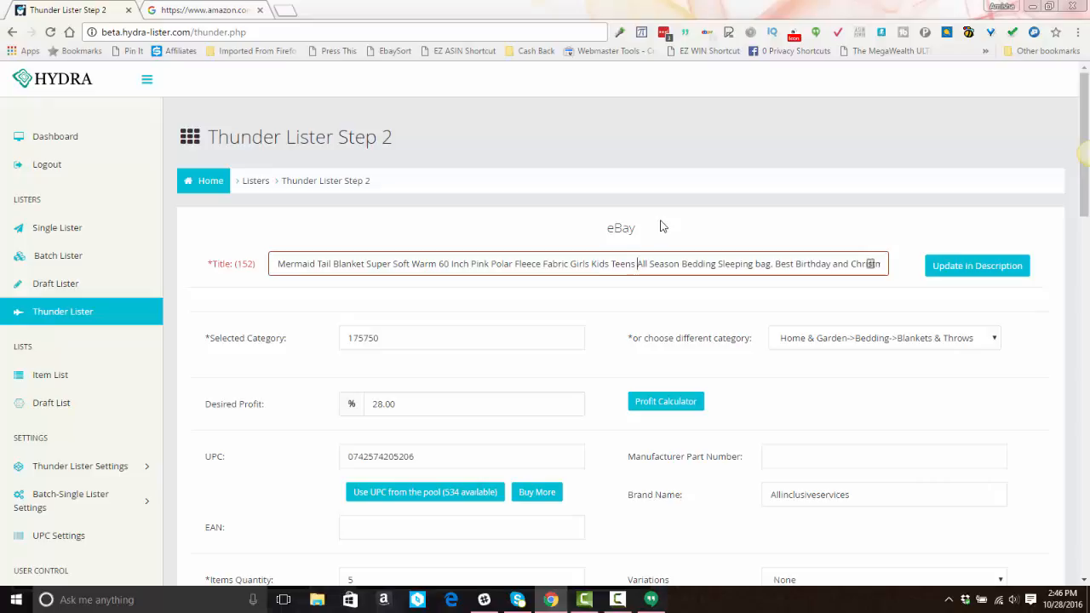
# Delete the words "All Season" before "Bedding" in the eBay title.
pyautogui.hotkey('shift', 'Right')
pyautogui.hotkey('shift', 'Right')
pyautogui.hotkey('shift', 'Right')
pyautogui.hotkey('shift', 'Right')
pyautogui.hotkey('shift', 'Right')
pyautogui.hotkey('shift', 'Right')
pyautogui.hotkey('shift', 'Right')
pyautogui.hotkey('shift', 'Right')
pyautogui.hotkey('shift', 'Right')
pyautogui.hotkey('shift', 'Right')
pyautogui.hotkey('shift', 'Right')
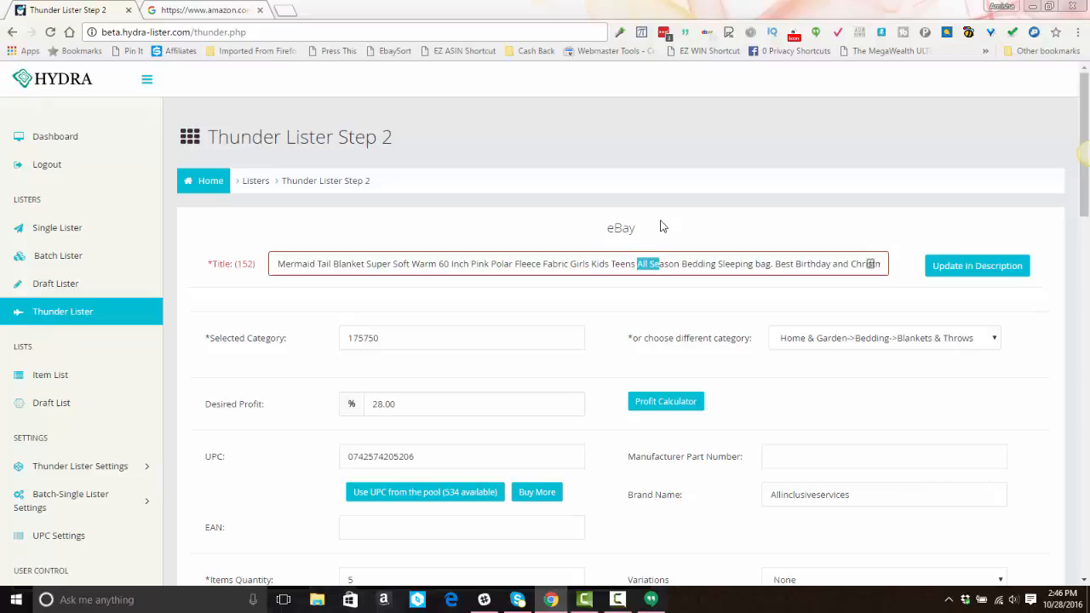
pyautogui.hotkey('shift', 'Left')
pyautogui.hotkey('shift', 'Left')
pyautogui.hotkey('shift', 'Left')
pyautogui.hotkey('shift', 'Left')
pyautogui.press('Delete')
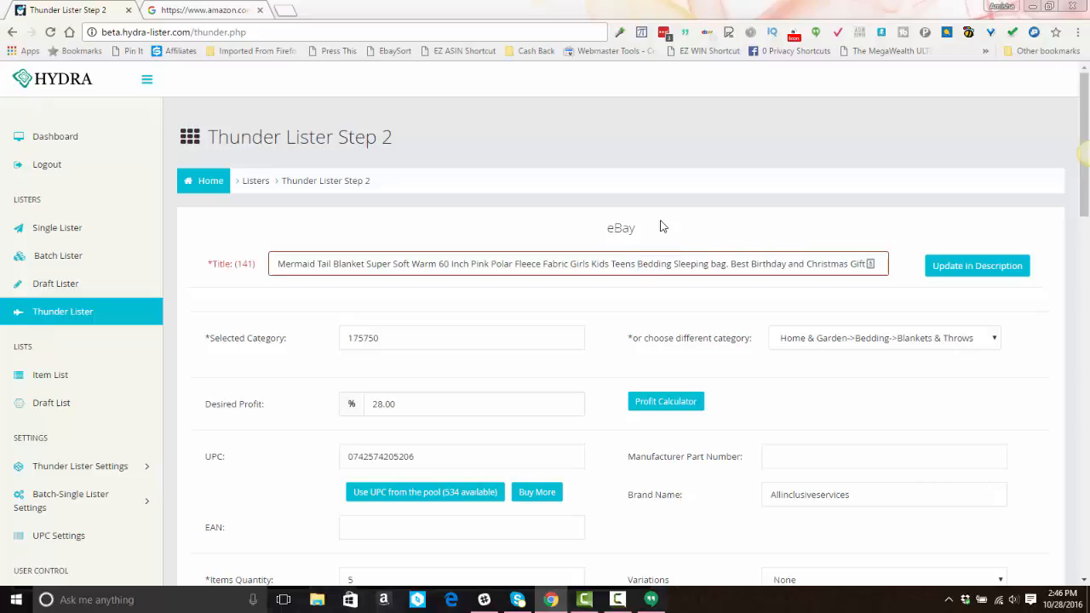
# Delete "Best" and the period after "Sleeping bag" from the eBay title.
pyautogui.doubleClick(737, 263)
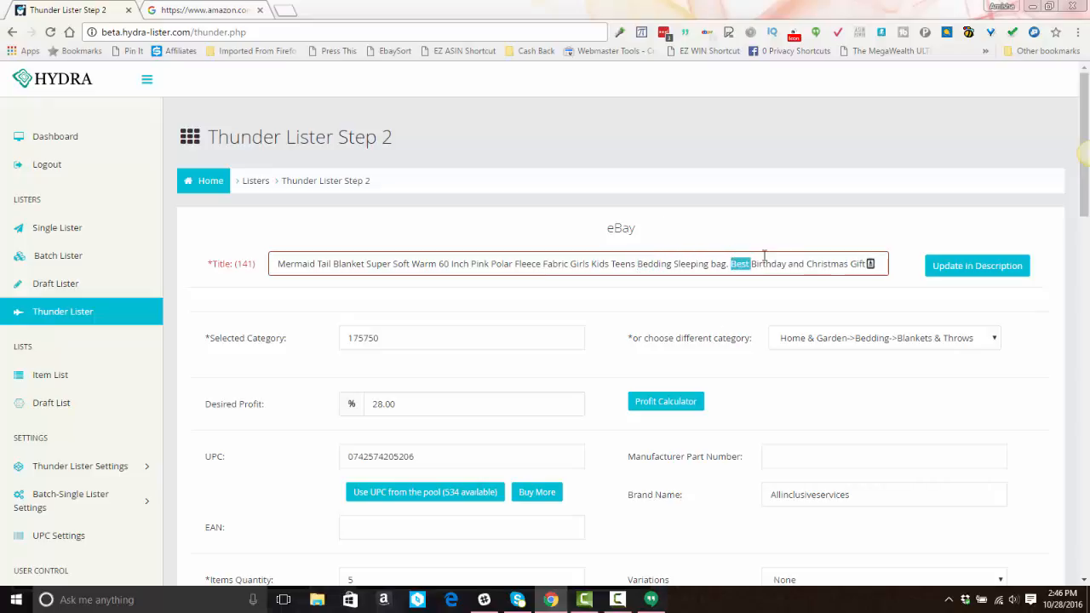
pyautogui.press('BackSpace')
pyautogui.press('BackSpace')
pyautogui.press('BackSpace')
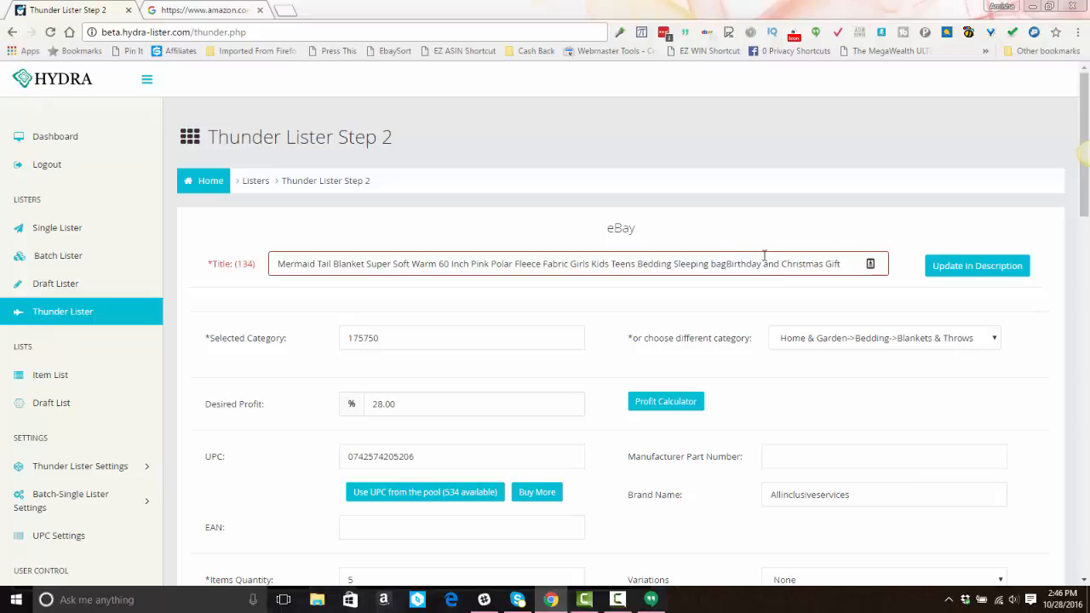
# Delete "Birthday and Christmas Gift" from the title so it ends with "Sleeping bag".
pyautogui.hotkey('shift', 'Right')
pyautogui.hotkey('shift', 'Right')
pyautogui.hotkey('shift', 'Right')
pyautogui.hotkey('shift', 'Right')
pyautogui.hotkey('shift', 'Right')
pyautogui.hotkey('shift', 'Right')
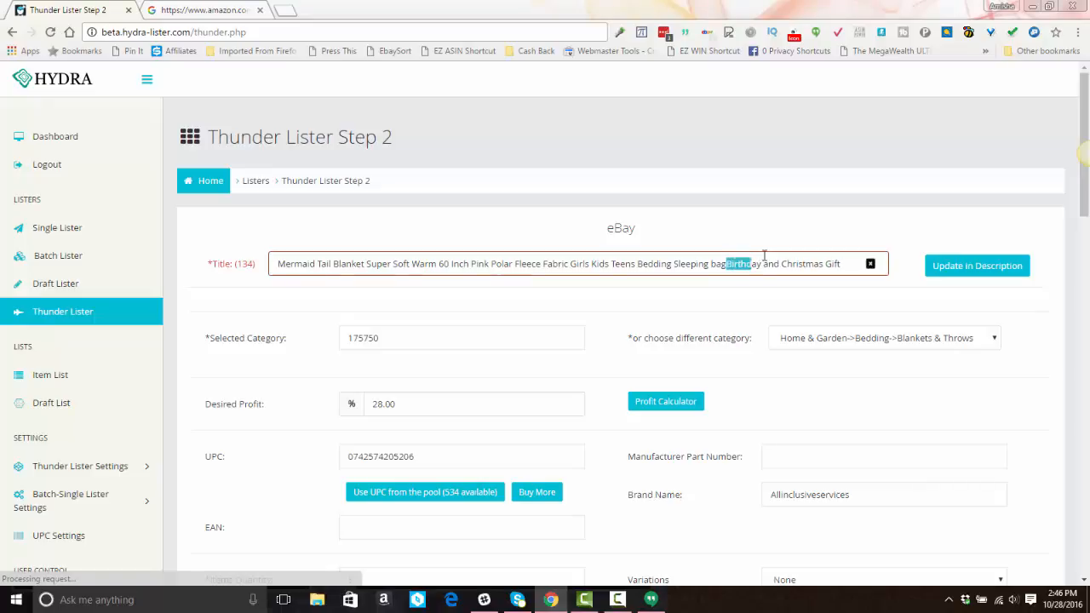
pyautogui.hotkey('shift', 'Right')
pyautogui.hotkey('shift', 'Right')
pyautogui.hotkey('shift', 'Right')
pyautogui.hotkey('shift', 'Right')
pyautogui.hotkey('shift', 'Right')
pyautogui.hotkey('shift', 'Right')
pyautogui.hotkey('shift', 'Right')
pyautogui.hotkey('shift', 'Right')
pyautogui.hotkey('shift', 'Right')
pyautogui.hotkey('shift', 'Right')
pyautogui.hotkey('shift', 'Right')
pyautogui.hotkey('shift', 'Right')
pyautogui.hotkey('shift', 'Right')
pyautogui.hotkey('shift', 'Right')
pyautogui.hotkey('shift', 'Right')
pyautogui.hotkey('shift', 'Right')
pyautogui.hotkey('shift', 'Right')
pyautogui.hotkey('shift', 'Right')
pyautogui.hotkey('shift', 'Right')
pyautogui.hotkey('shift', 'Right')
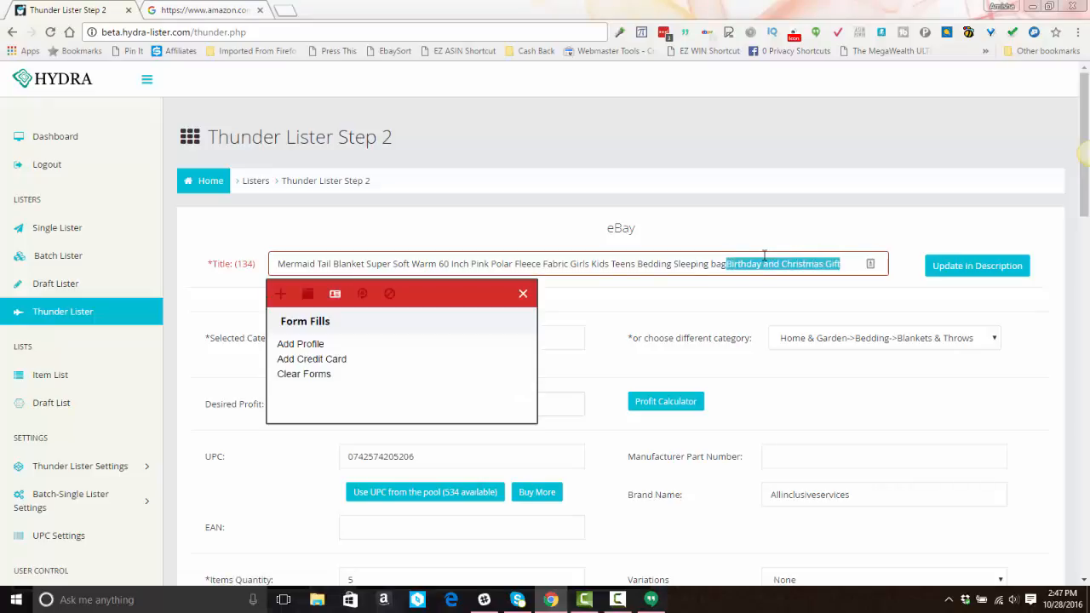
pyautogui.press('BackSpace')
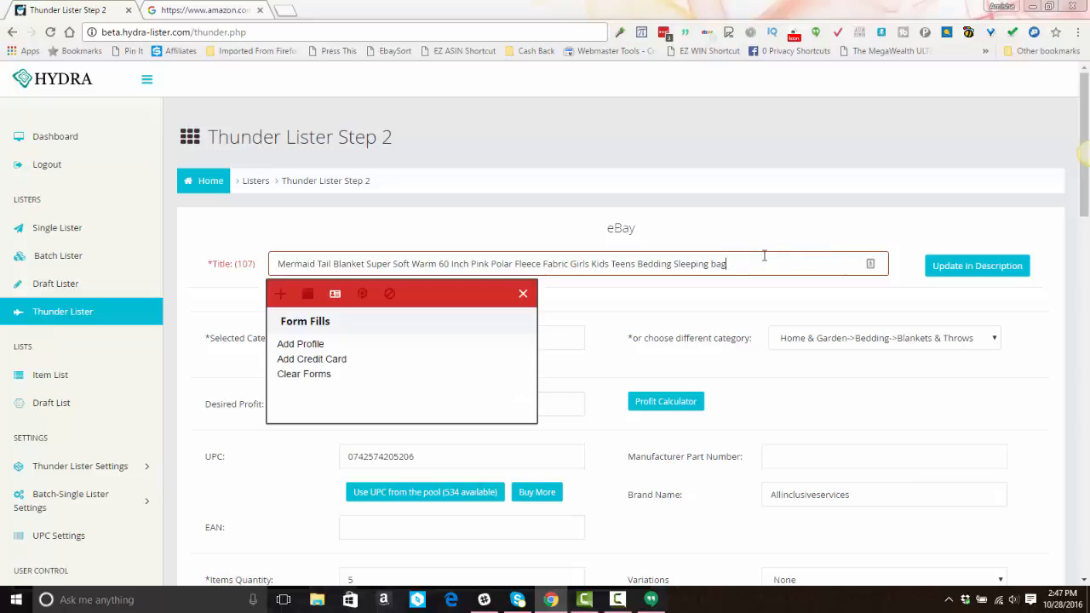
# Delete the words "Girls", "Kids" and "Teens" before "Bedding" in the eBay title.
pyautogui.tripleClick(686, 292)
pyautogui.doubleClick(602, 265)
pyautogui.doubleClick(703, 264)
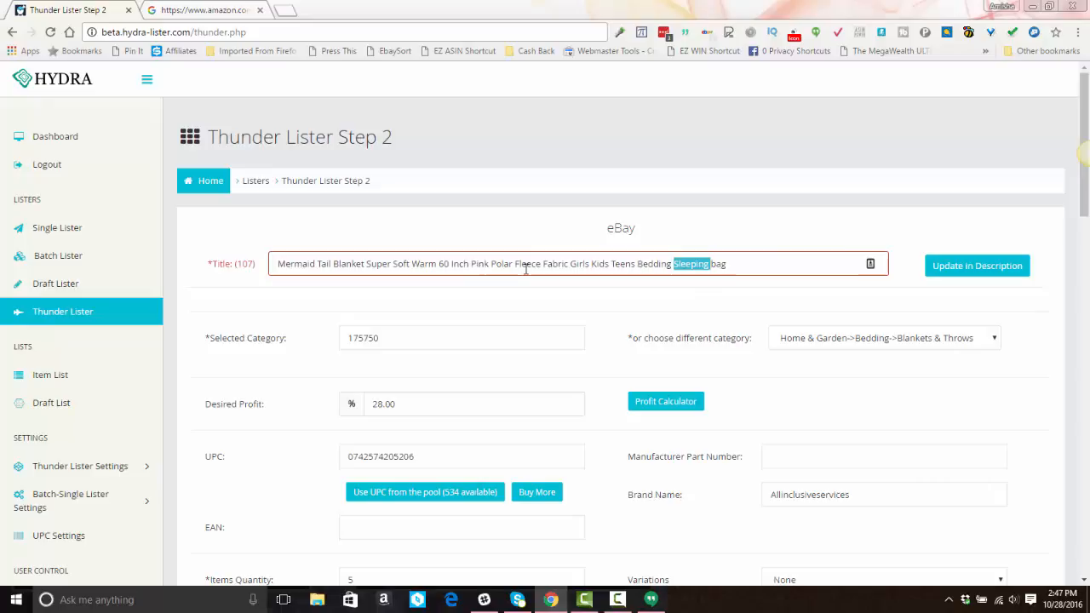
pyautogui.tripleClick(579, 264)
pyautogui.doubleClick(580, 265)
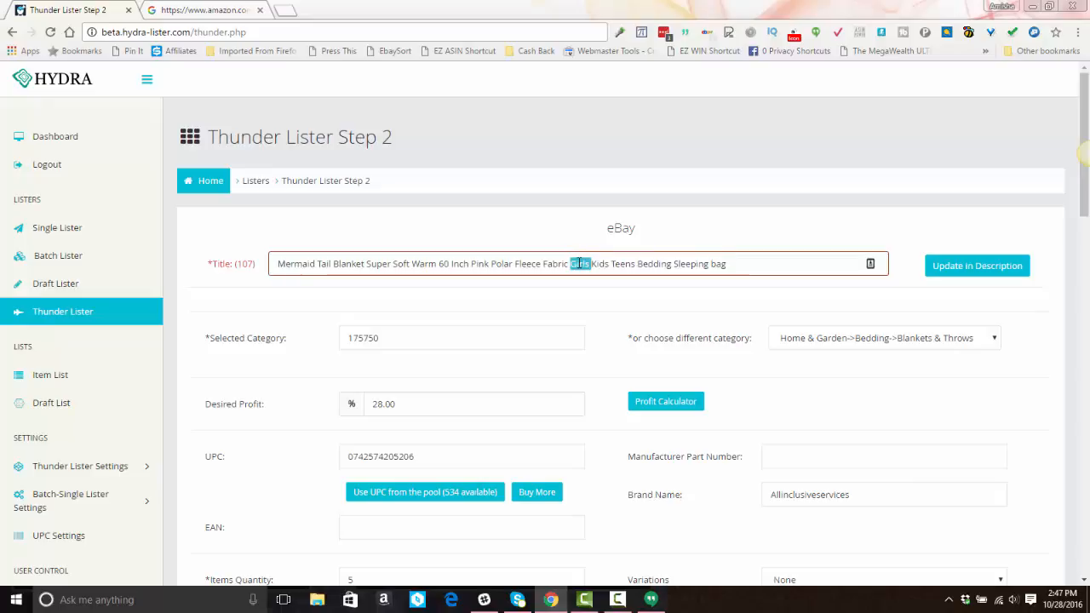
pyautogui.press('BackSpace')
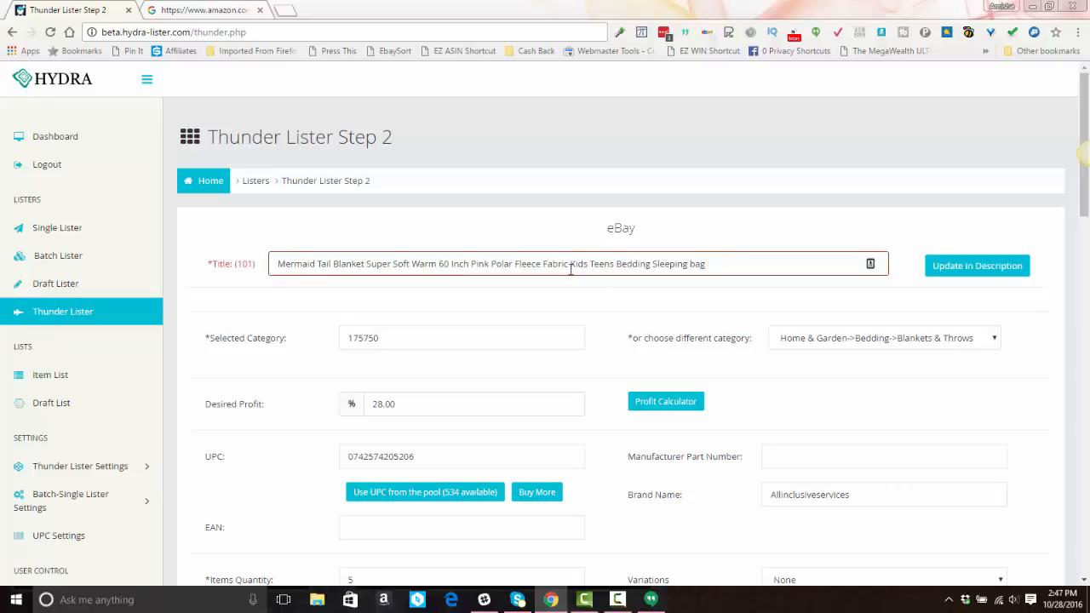
pyautogui.doubleClick(583, 266)
pyautogui.press('BackSpace')
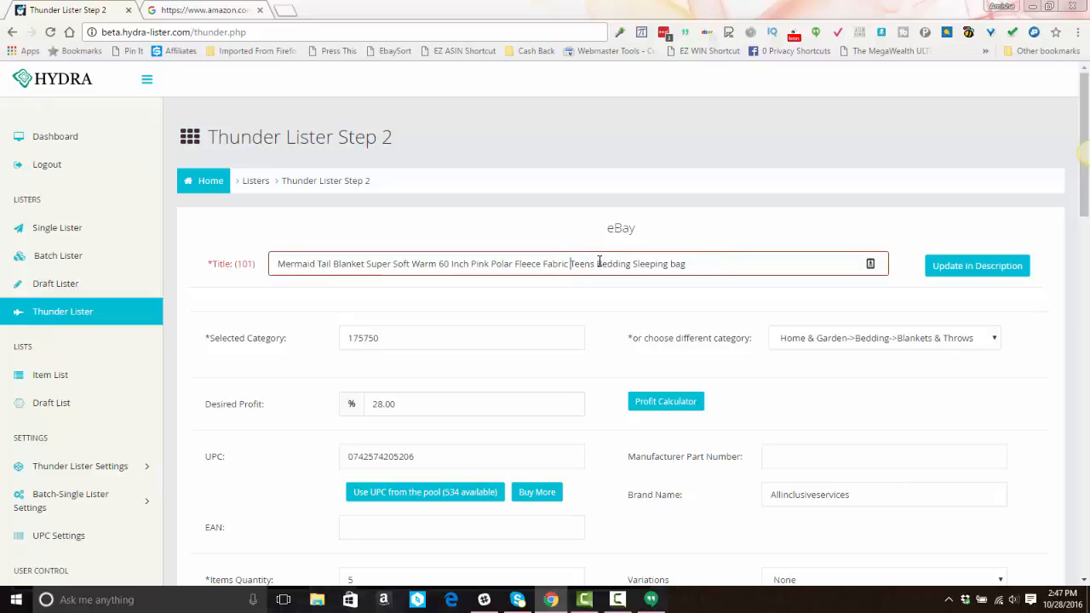
pyautogui.doubleClick(576, 263)
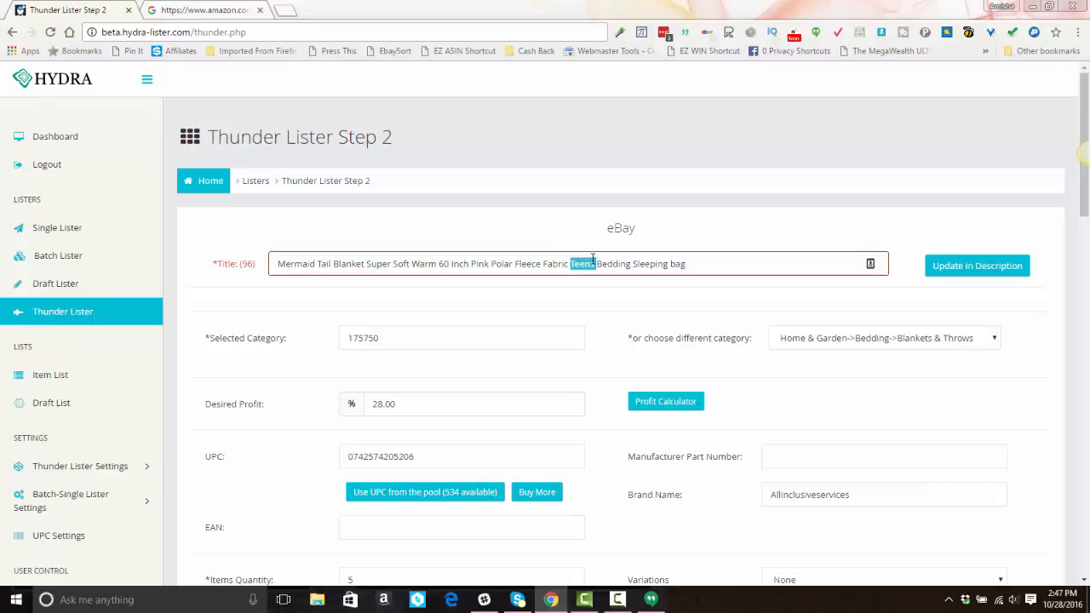
pyautogui.press('BackSpace')
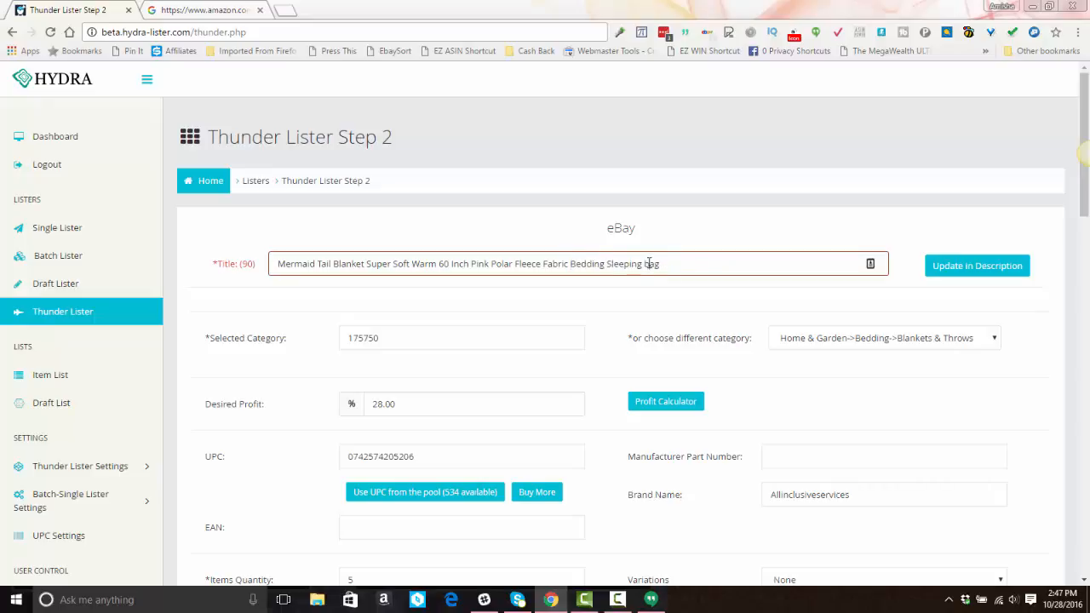
# Capitalize the last word of the eBay title so it reads "Bag".
pyautogui.press('BackSpace')
pyautogui.write('B')
pyautogui.doubleClick(661, 264)
# Delete "Super" before "Soft" and "Warm" before "60 Inch" in the eBay title.
pyautogui.click(395, 264)
pyautogui.doubleClick(381, 264)
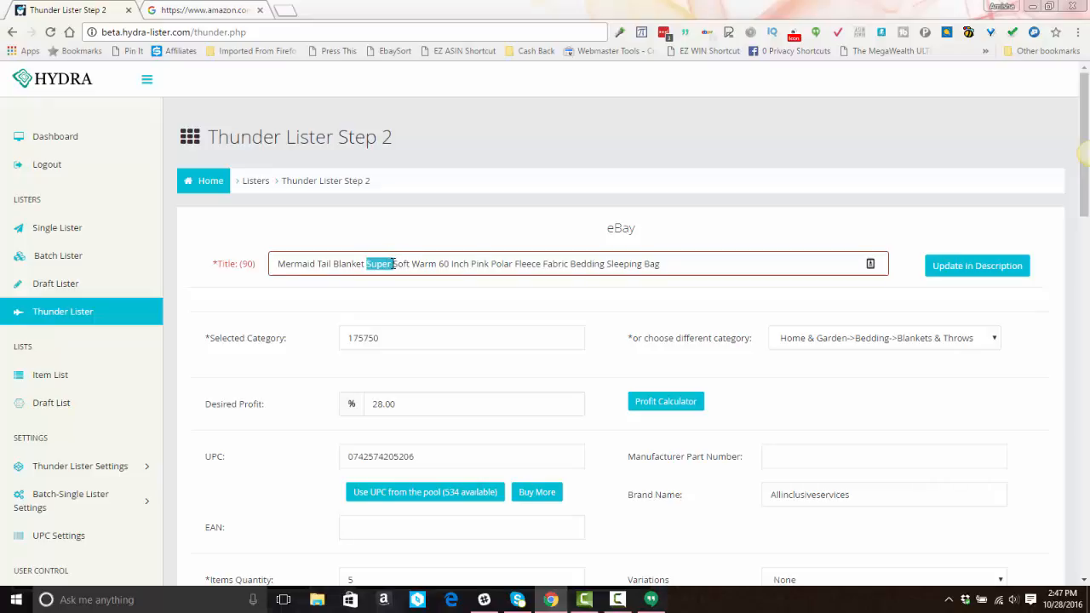
pyautogui.press('BackSpace')
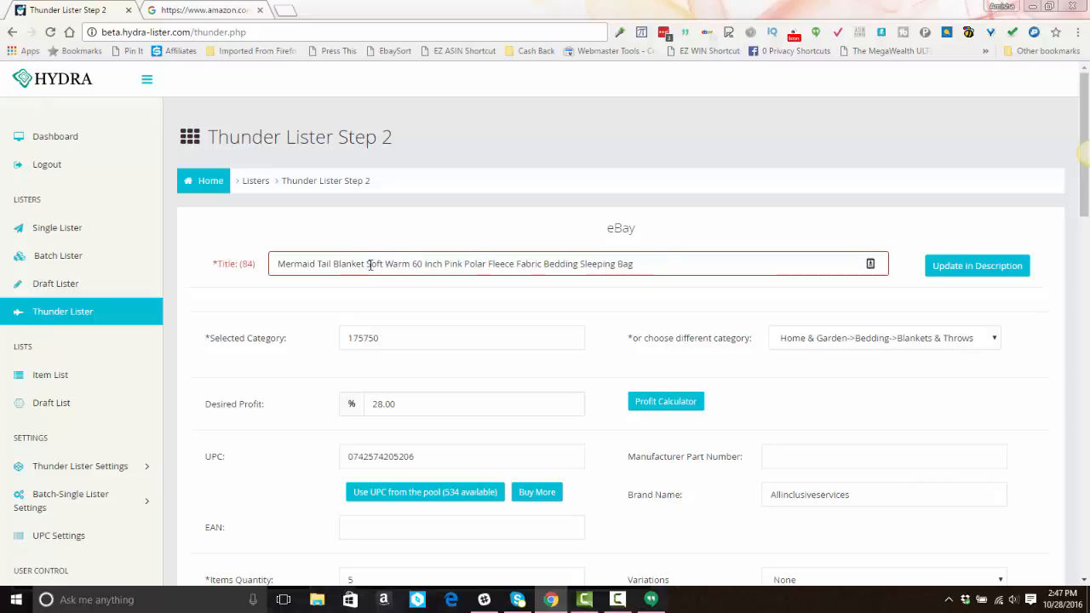
pyautogui.doubleClick(400, 264)
pyautogui.press('BackSpace')
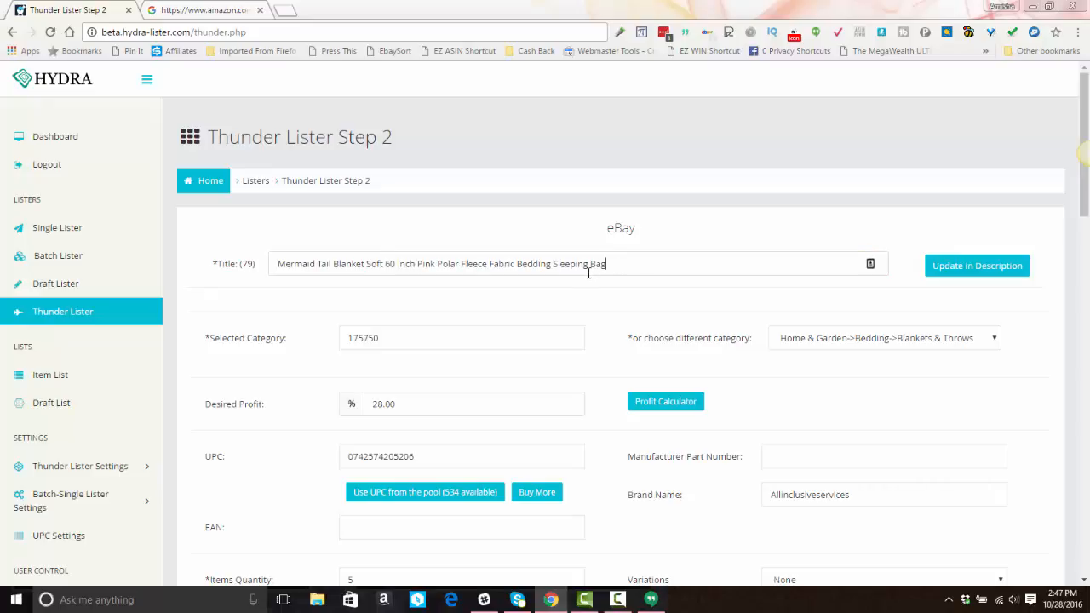
# Update the listing description with the shortened title and check the heading in the description.
pyautogui.click(960, 274)
pyautogui.scroll(-10, 714, 295)
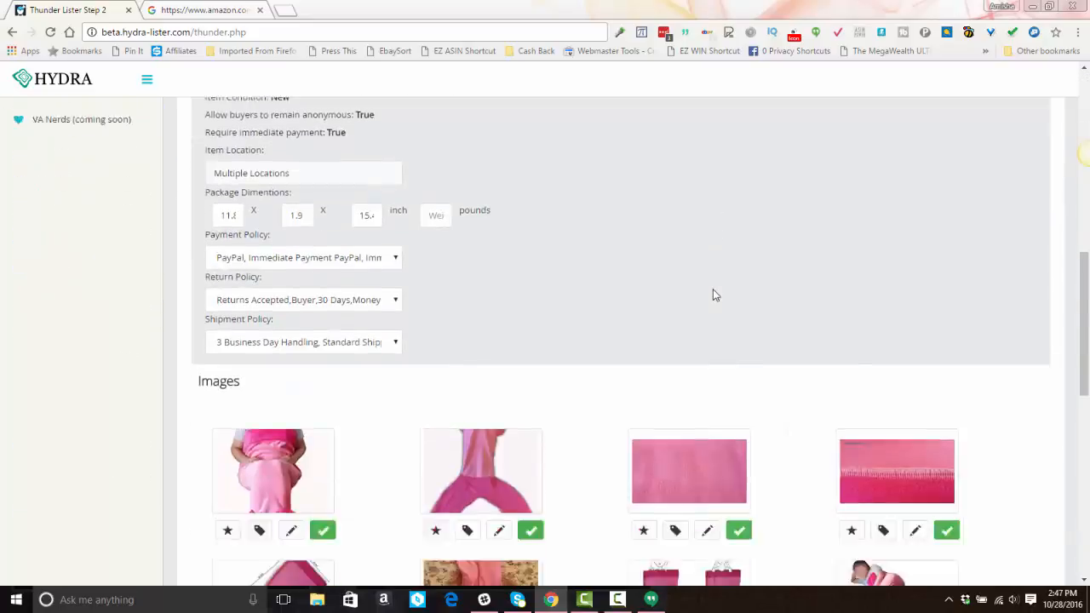
pyautogui.scroll(-8, 713, 294)
pyautogui.scroll(3, 713, 290)
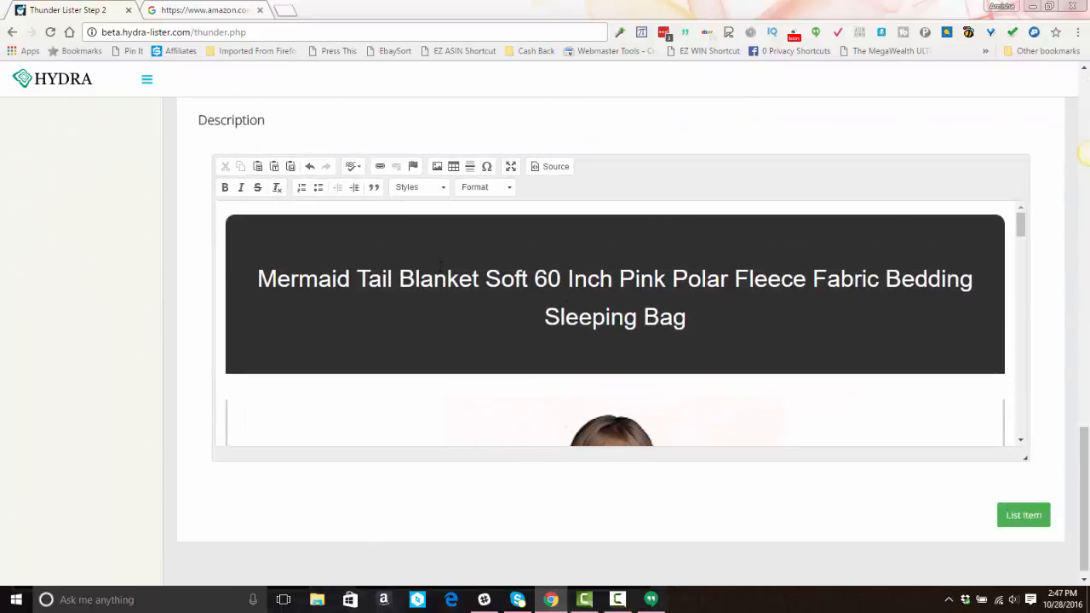
pyautogui.scroll(15, 773, 279)
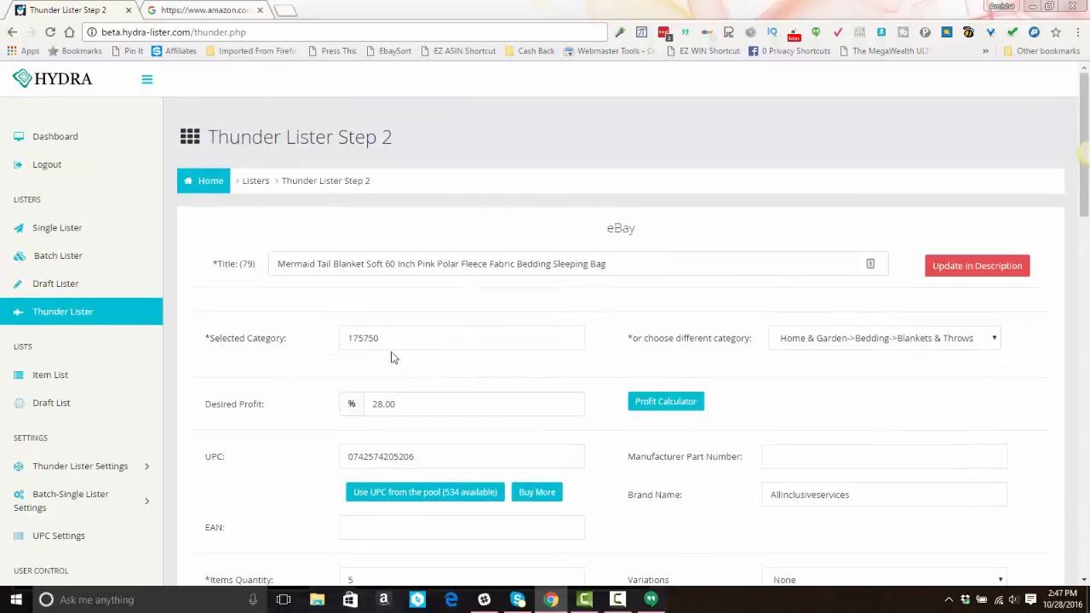
# Change the eBay category to Home & Garden->Kids & Teens at Home->Bedding->Sleeping Bags.
pyautogui.click(400, 343)
pyautogui.click(812, 344)
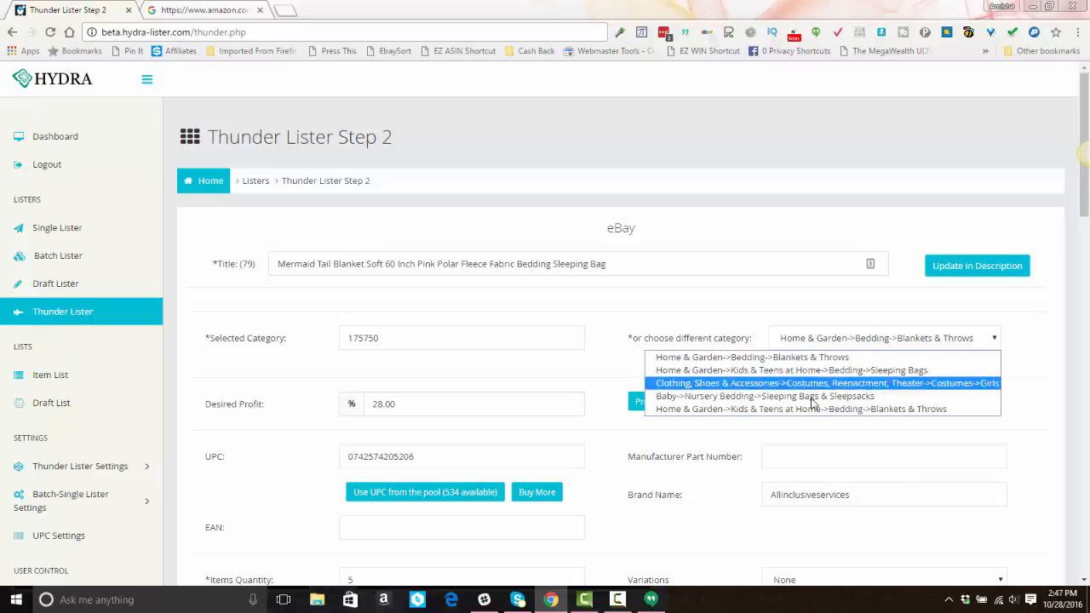
pyautogui.click(840, 345)
pyautogui.doubleClick(397, 348)
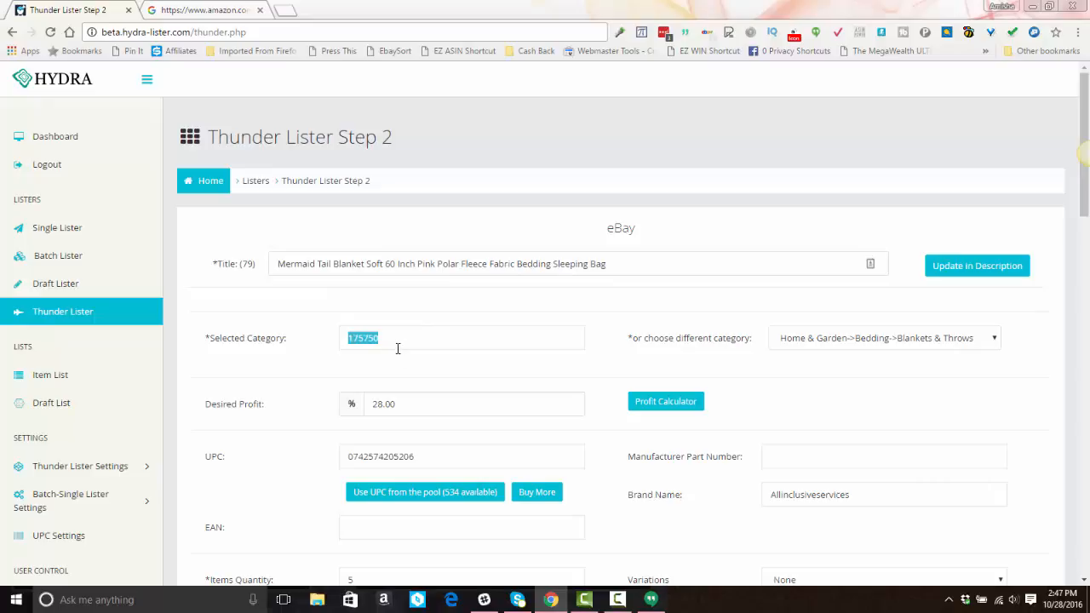
pyautogui.click(875, 343)
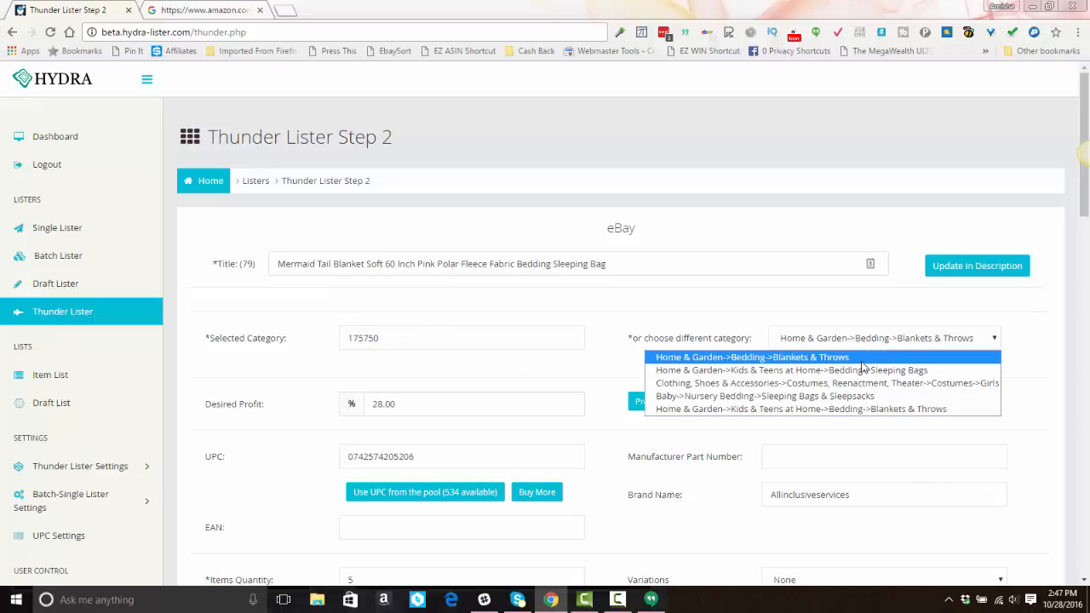
pyautogui.click(866, 373)
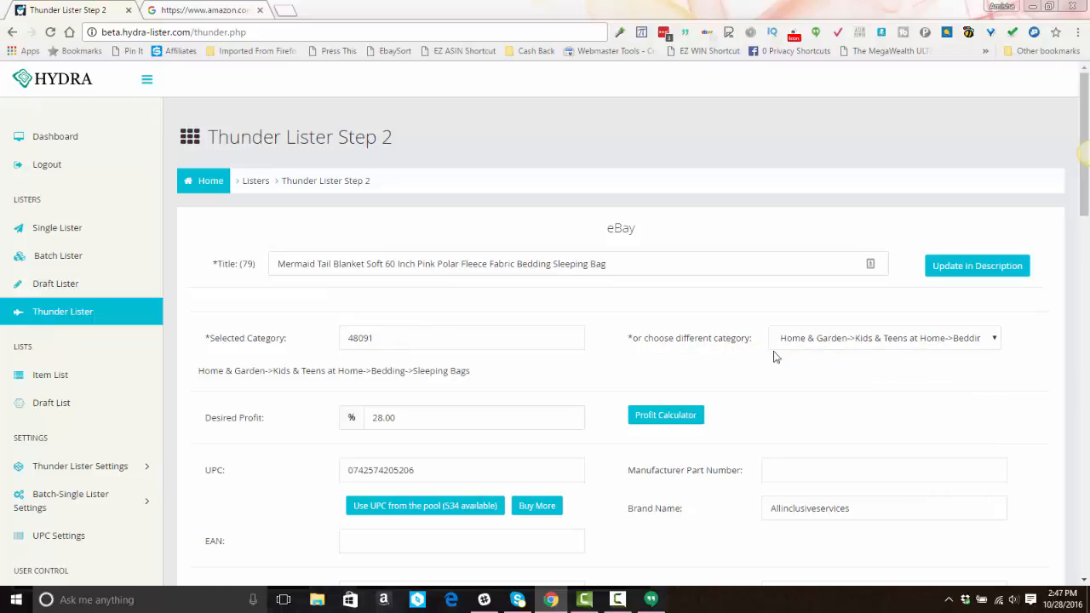
# Open the profit calculator and set the eBay final price to $49.99.
pyautogui.scroll(-2, 488, 350)
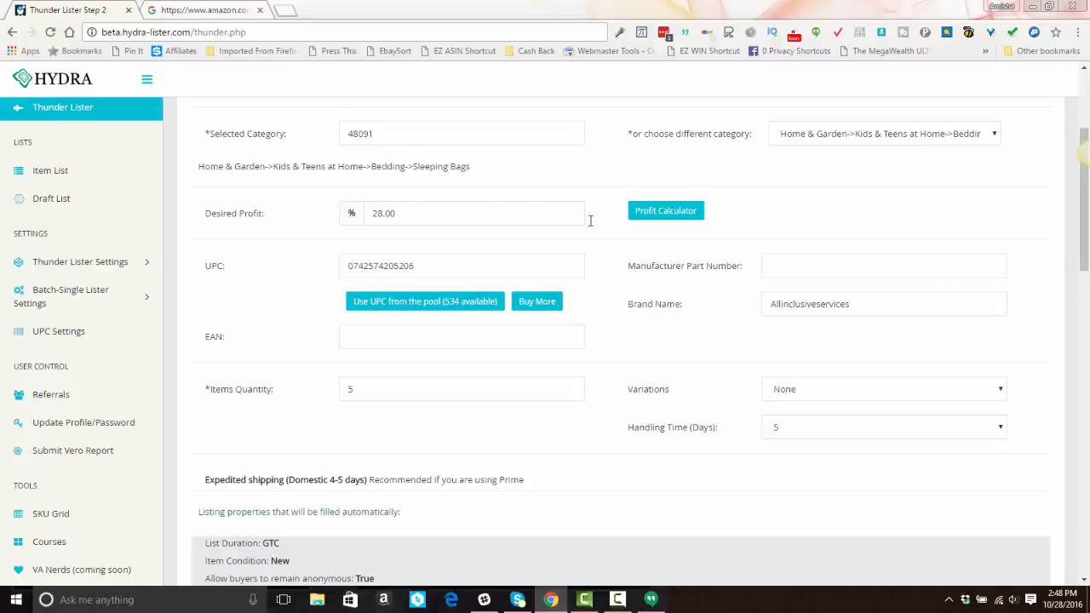
pyautogui.click(651, 215)
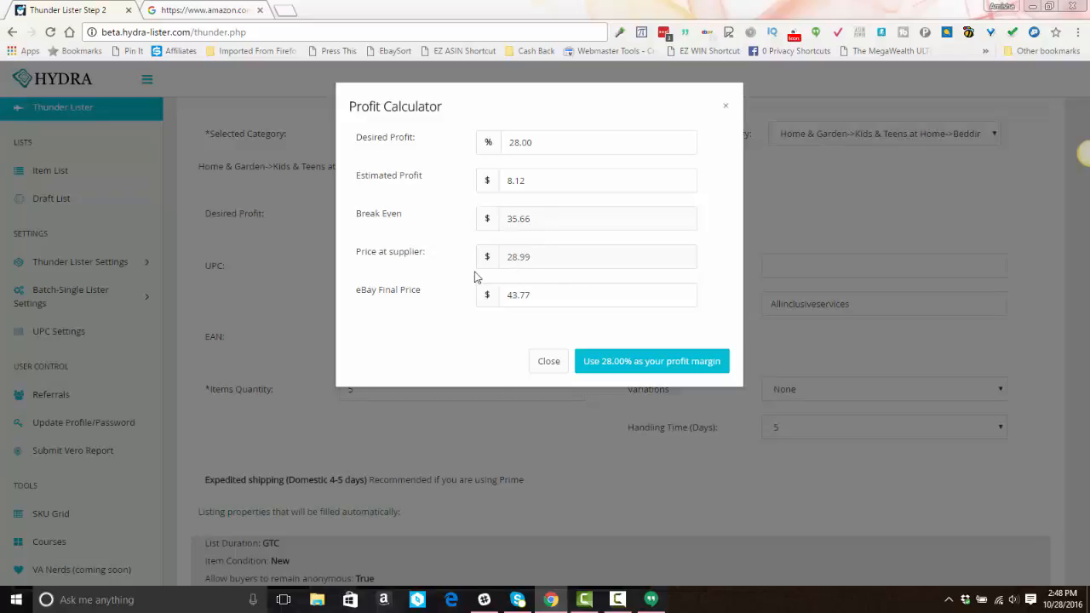
pyautogui.doubleClick(515, 294)
pyautogui.write('49.99')
pyautogui.doubleClick(557, 299)
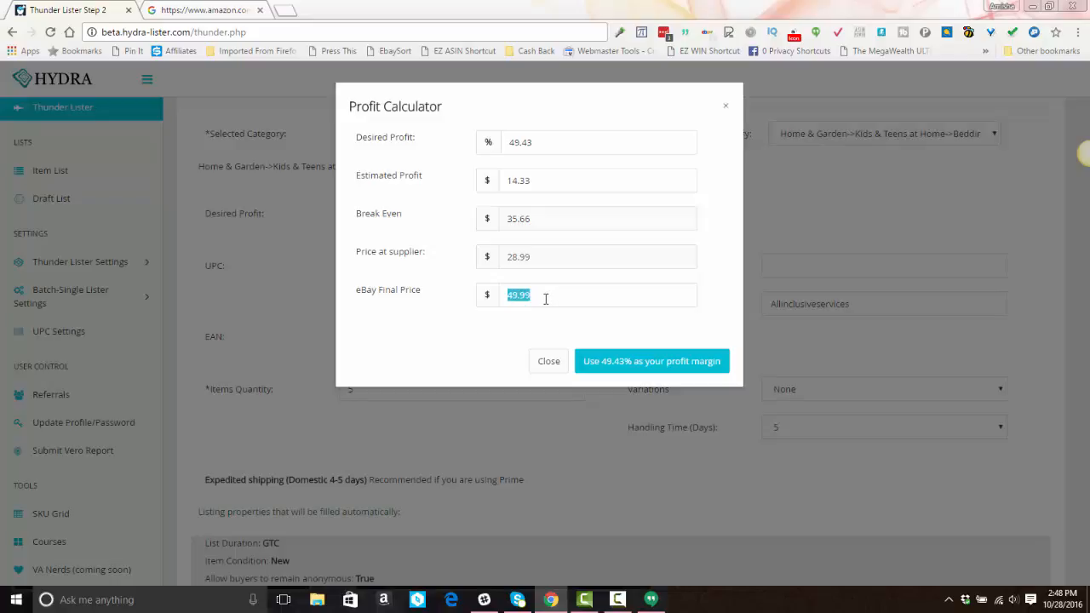
# Try an estimated profit of $5.00 and a desired profit of 30% in the profit calculator.
pyautogui.doubleClick(545, 181)
pyautogui.write('5.00')
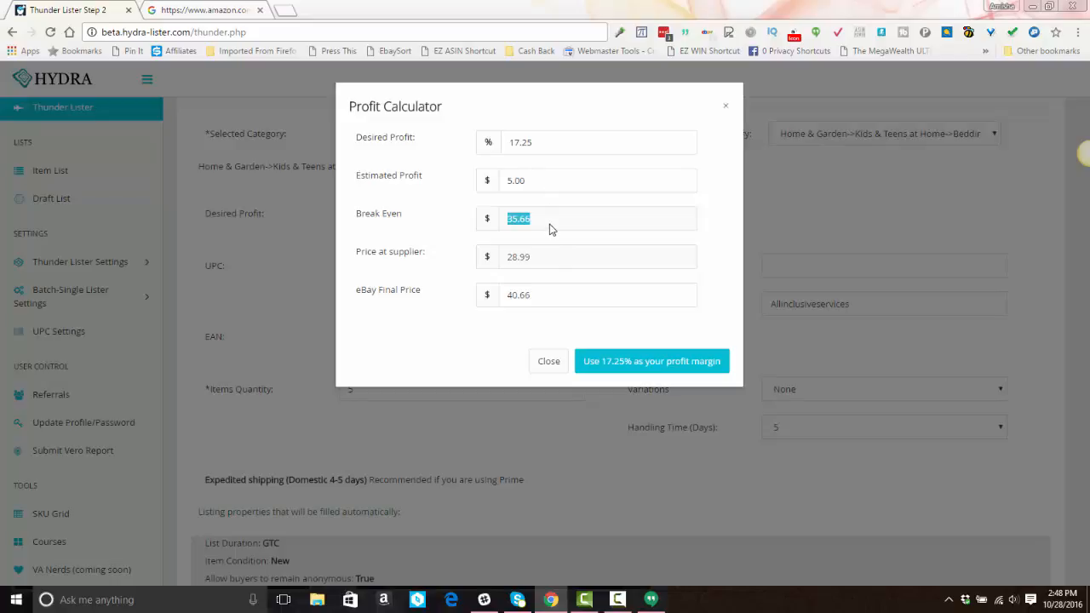
pyautogui.doubleClick(540, 144)
pyautogui.write('30')
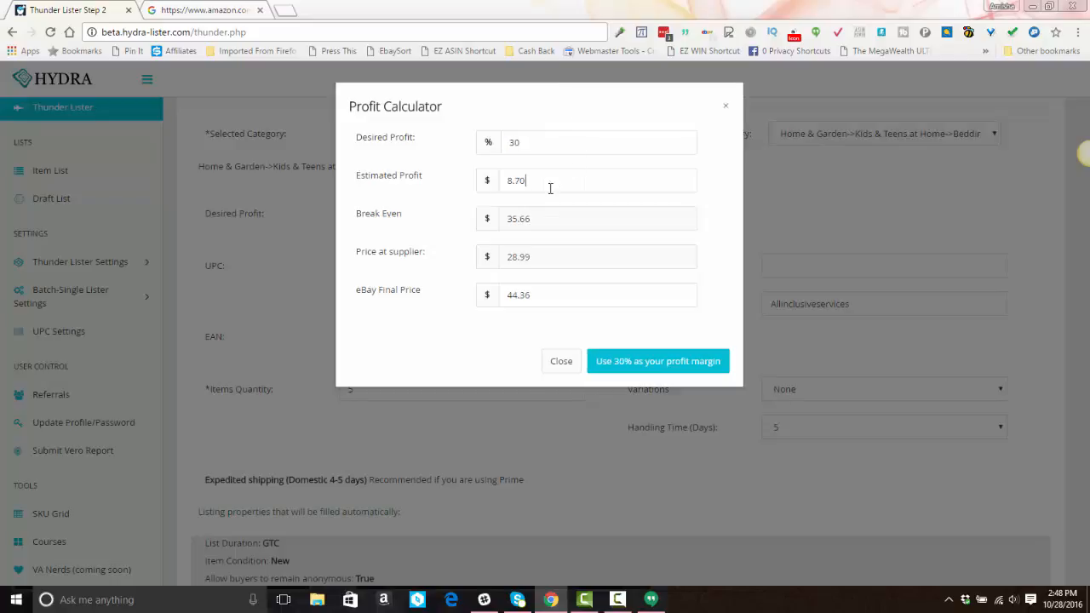
pyautogui.click(532, 179)
pyautogui.doubleClick(531, 179)
# Set the desired profit to 28% in the calculator and apply it as the listing's profit margin.
pyautogui.click(562, 141)
pyautogui.doubleClick(562, 141)
pyautogui.write('28')
pyautogui.click(649, 363)
# Replace the listing's UPC with one from the available UPC pool.
pyautogui.scroll(-1, 568, 287)
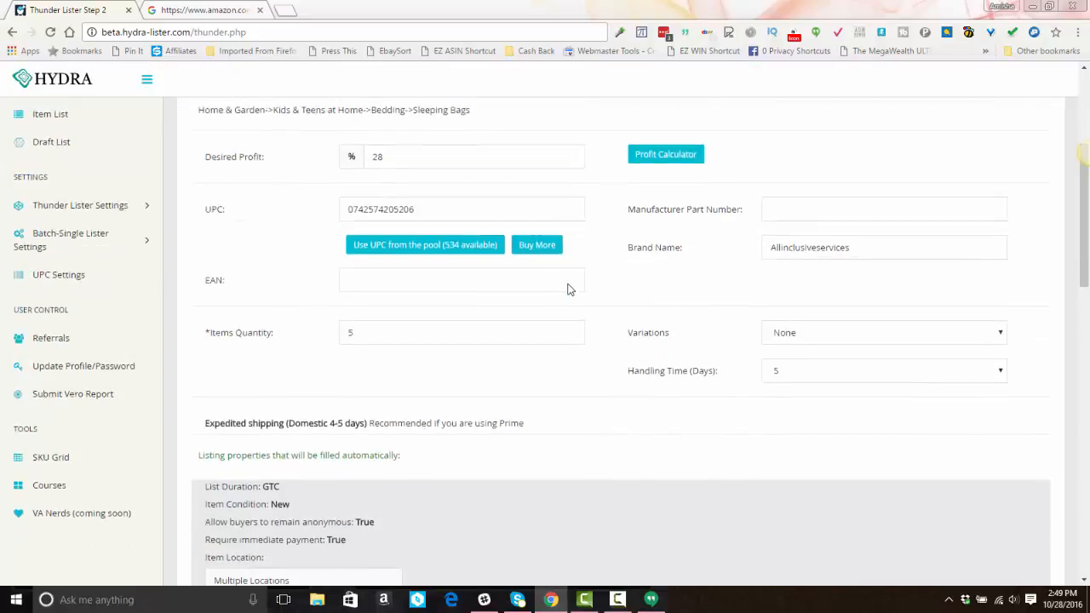
pyautogui.scroll(1, 569, 288)
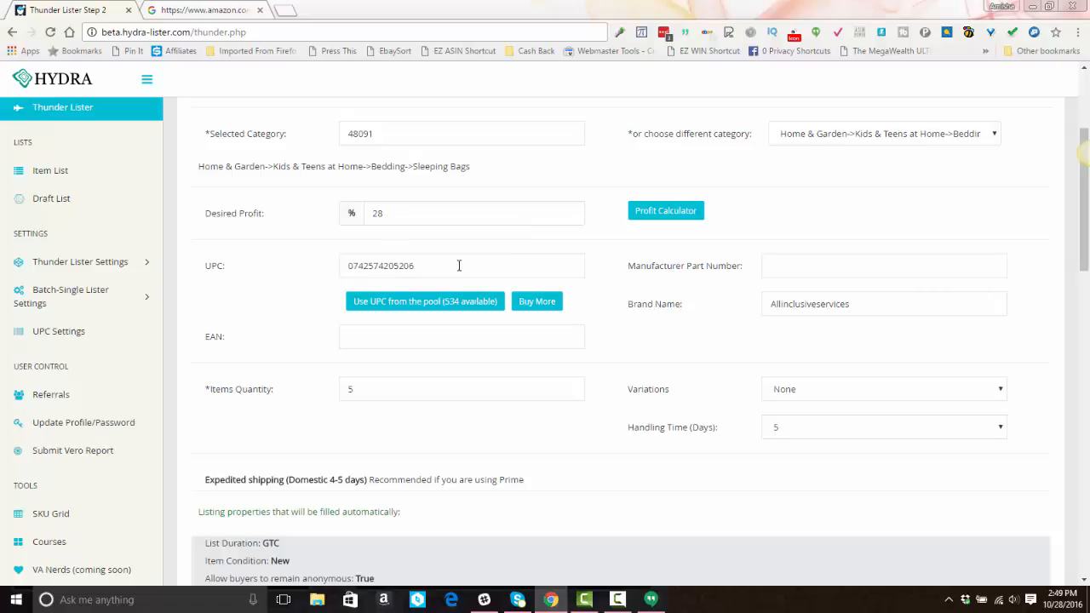
pyautogui.click(407, 303)
pyautogui.doubleClick(397, 267)
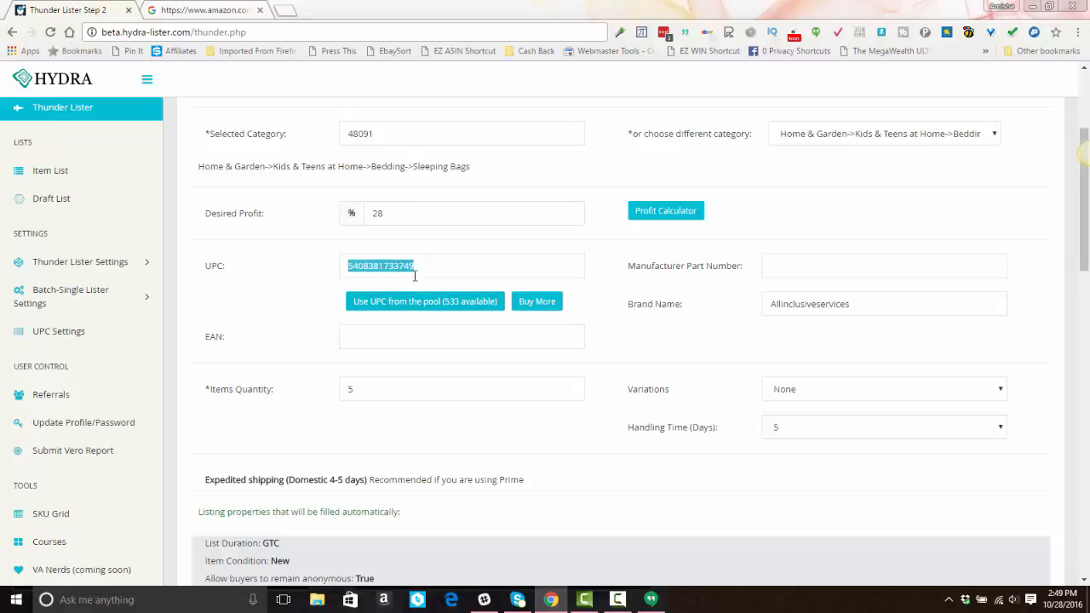
# Enter "Mermaid Sleeping Bag" as the manufacturer part number and "Mermaid Pink Blank" as the brand name.
pyautogui.click(828, 271)
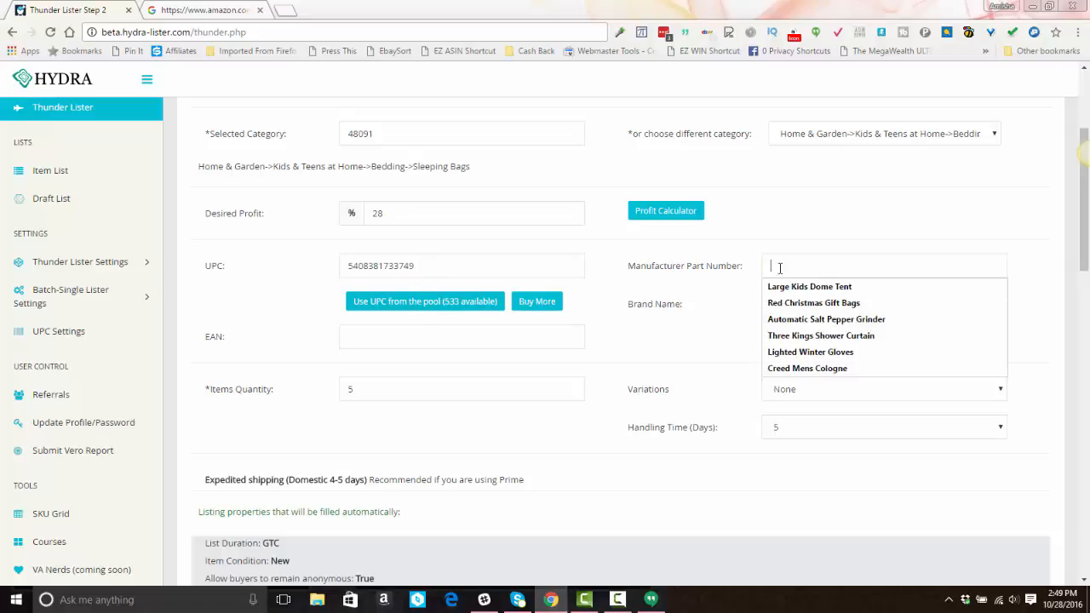
pyautogui.click(703, 274)
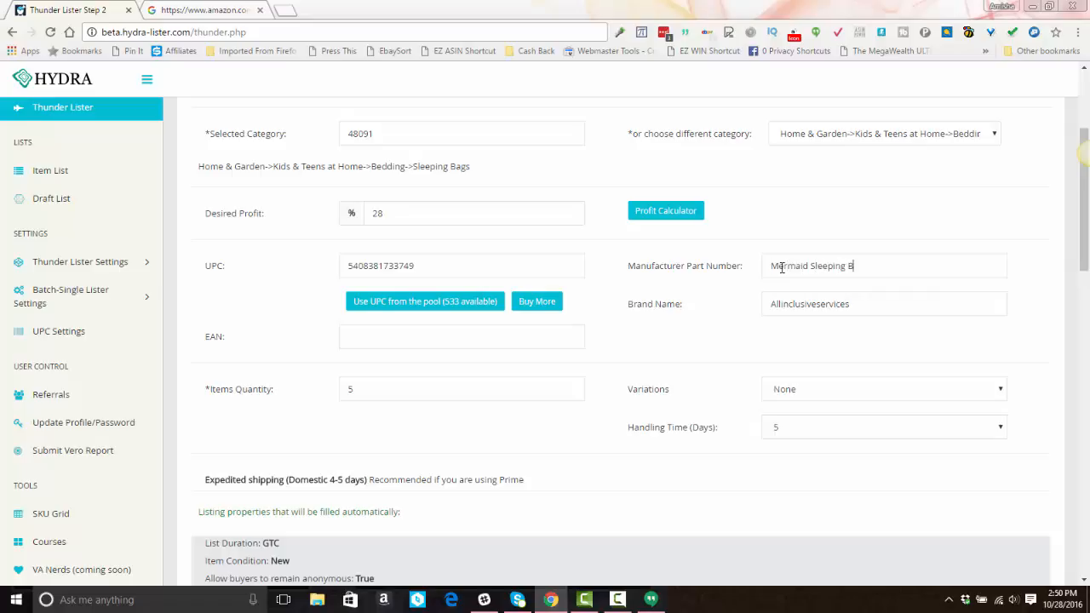
pyautogui.press('Tab')
pyautogui.write('Merm')
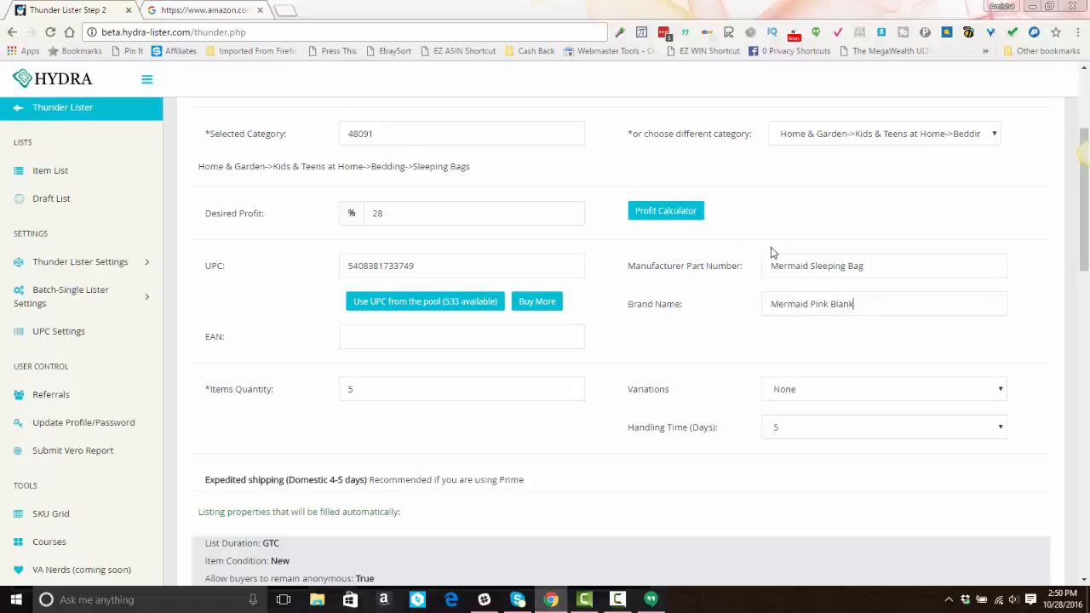
pyautogui.scroll(-2, 789, 329)
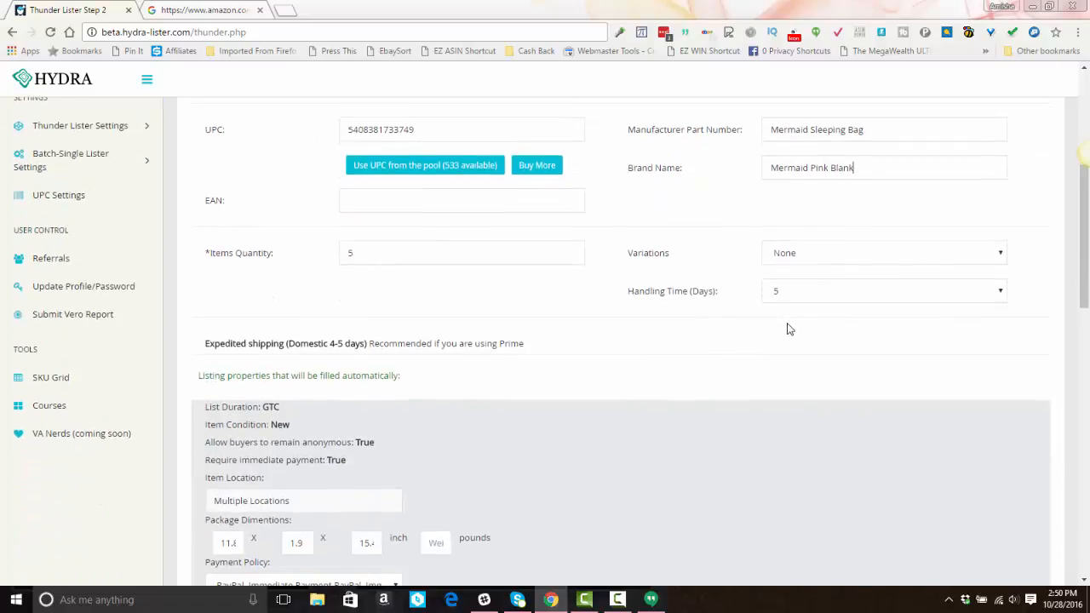
pyautogui.click(385, 204)
pyautogui.doubleClick(379, 129)
pyautogui.rightClick(379, 129)
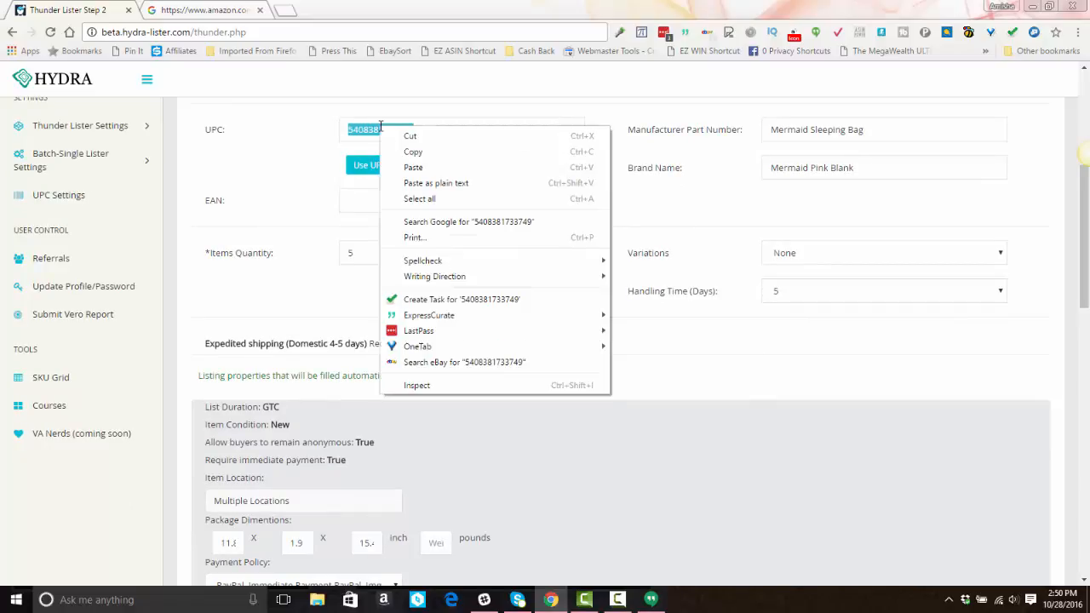
pyautogui.click(416, 156)
pyautogui.click(358, 201)
pyautogui.write('0')
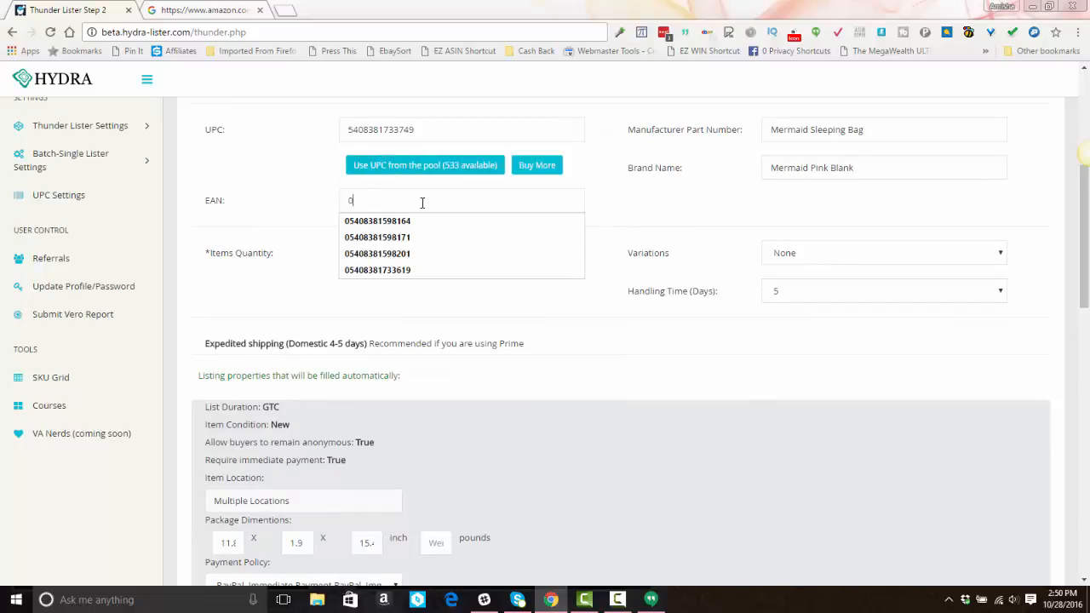
pyautogui.hotkey('ctrl', 'v')
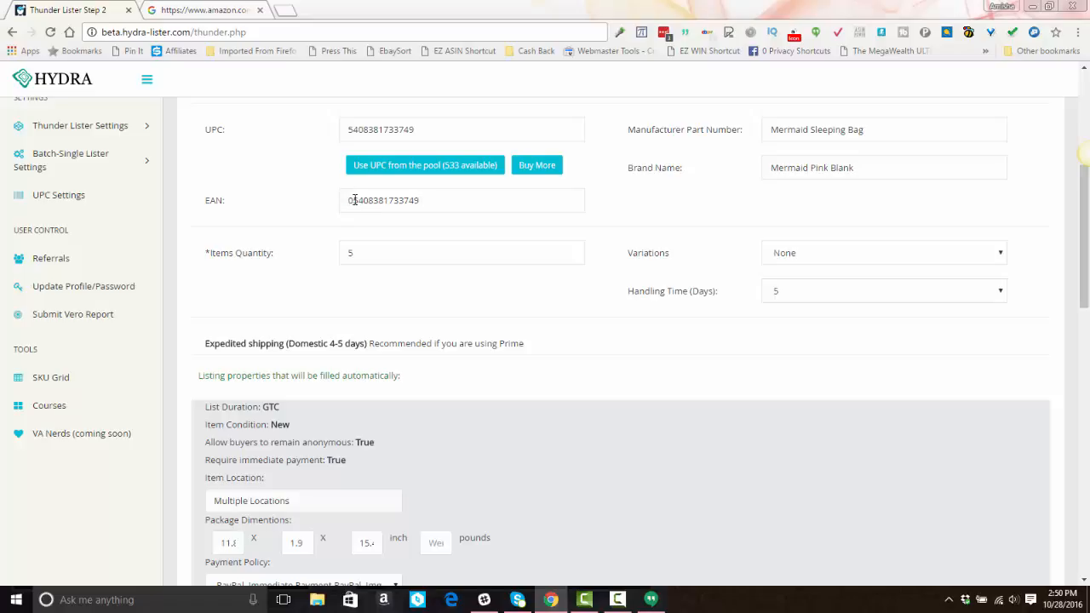
# Review the listing's quantity, handling time, automatically filled properties, policies and product images.
pyautogui.scroll(-1, 498, 223)
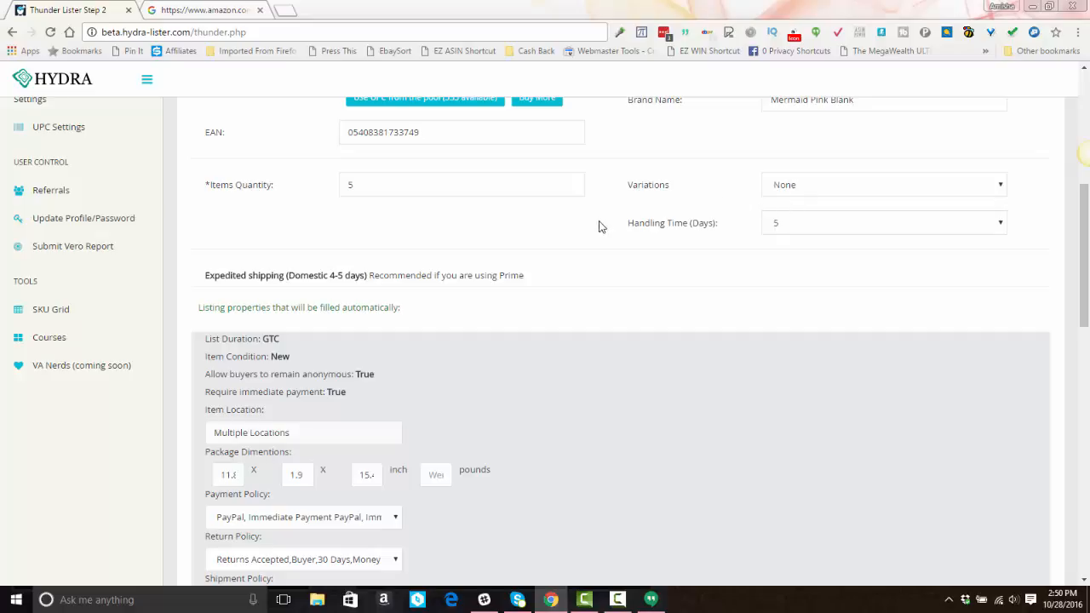
pyautogui.scroll(-3, 724, 239)
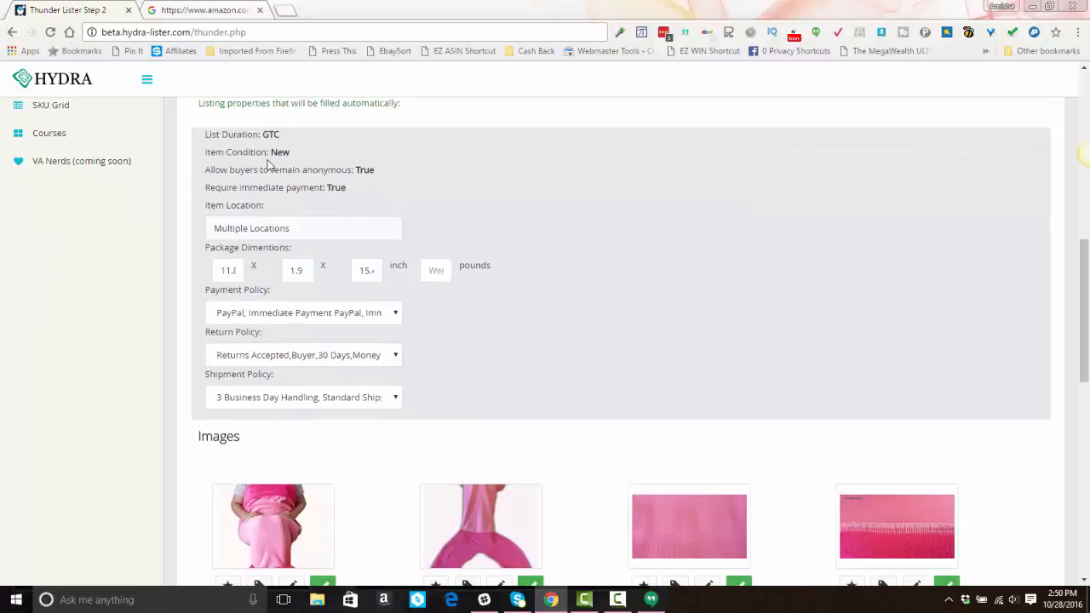
pyautogui.scroll(-1, 267, 212)
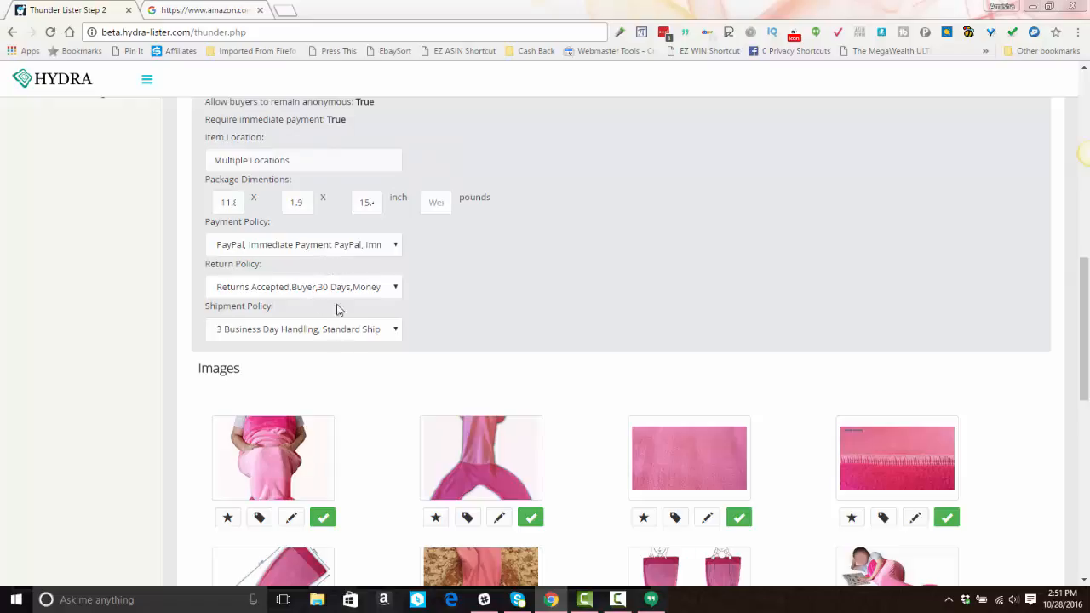
pyautogui.scroll(-3, 386, 316)
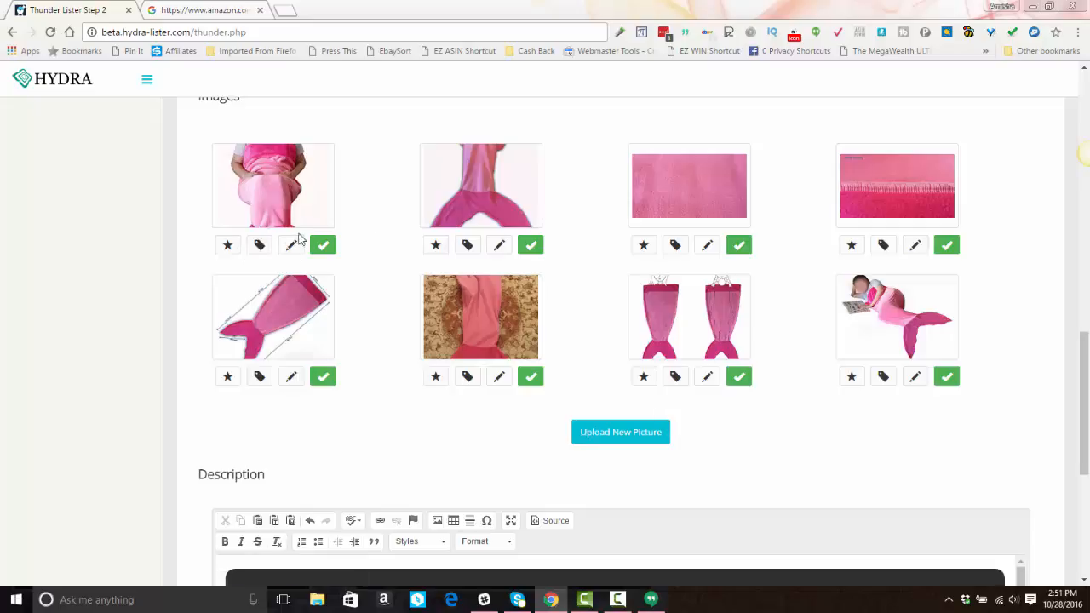
# Open the first product image in the photo editor, try mirroring it horizontally and back, and apply the orientation.
pyautogui.click(291, 246)
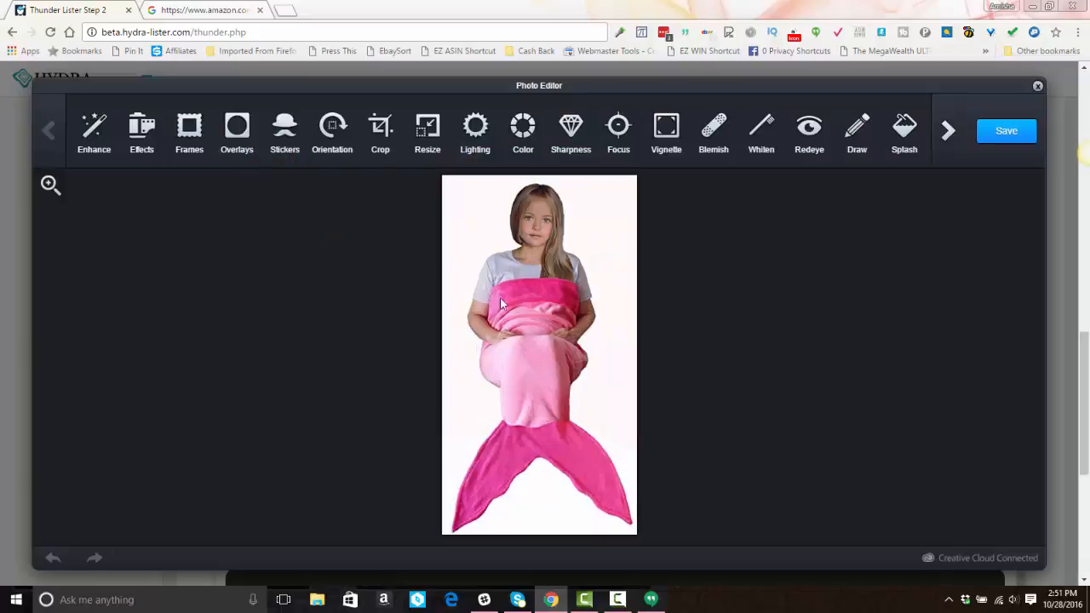
pyautogui.click(340, 140)
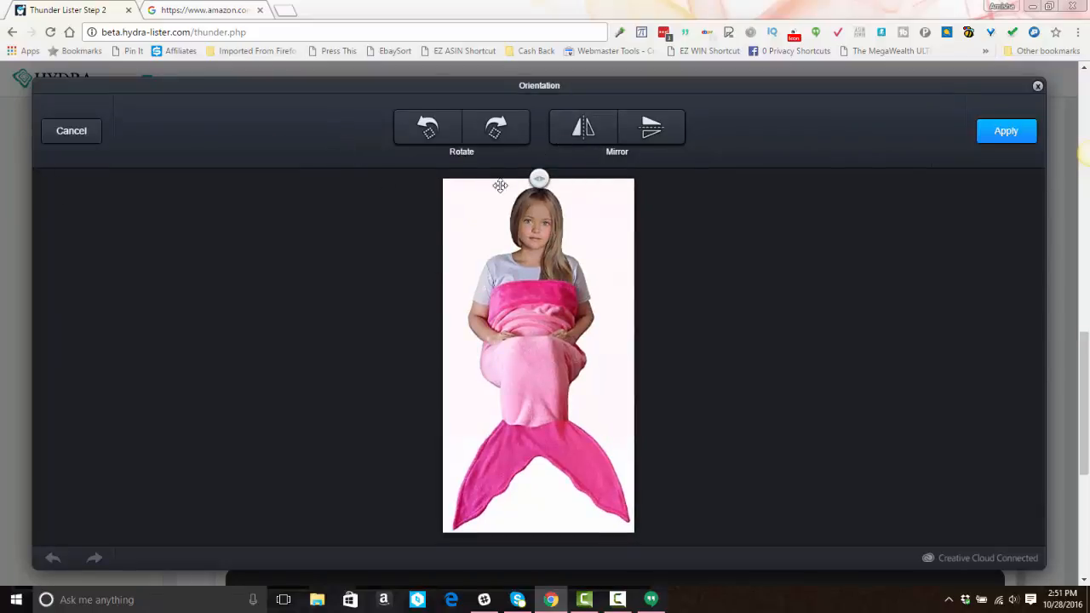
pyautogui.click(583, 129)
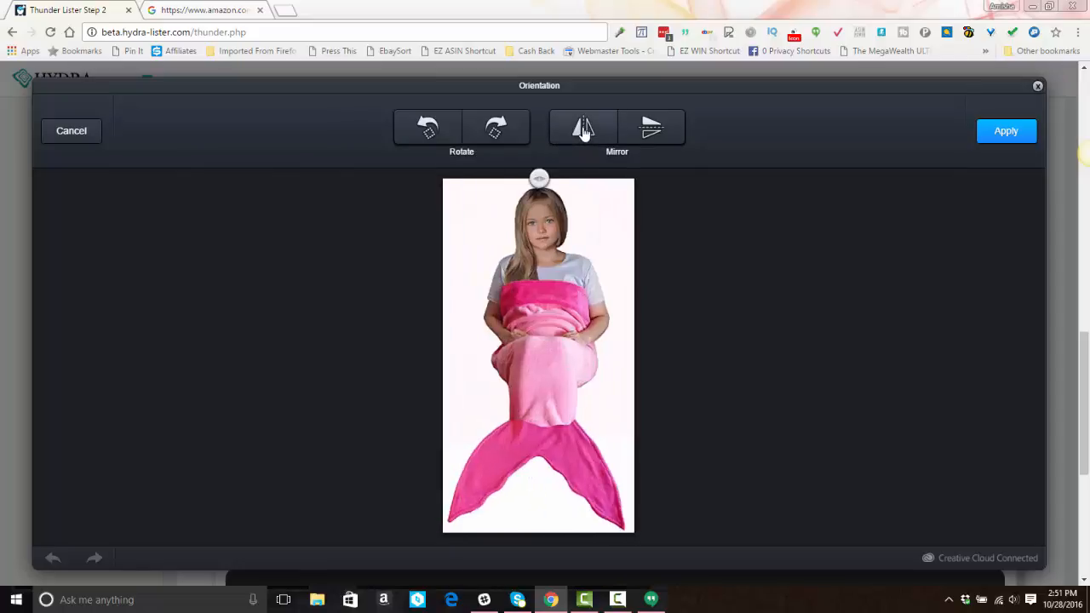
pyautogui.click(582, 129)
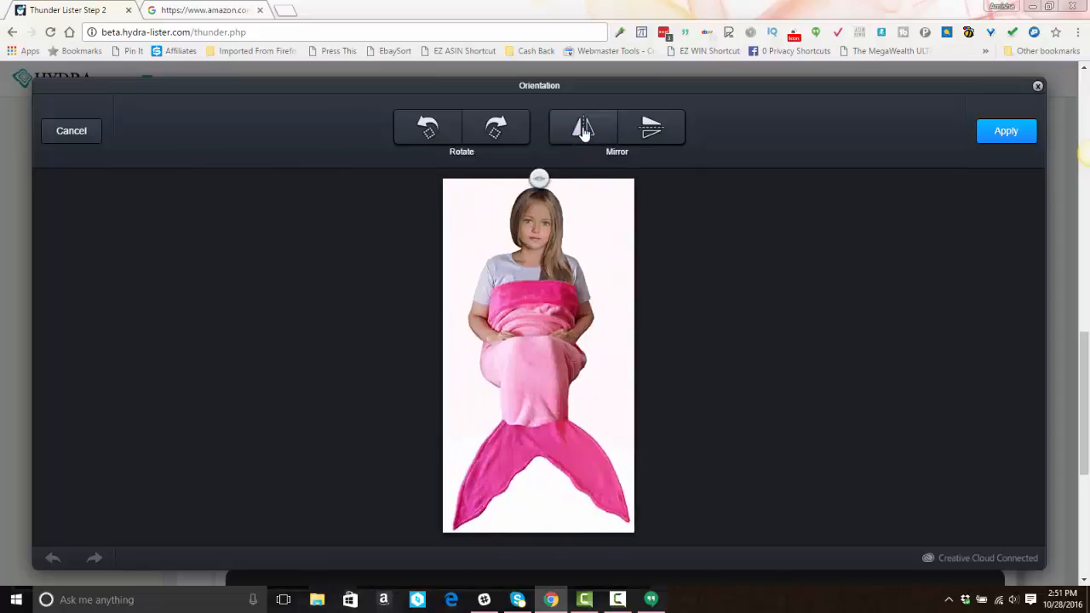
pyautogui.click(583, 130)
pyautogui.click(582, 126)
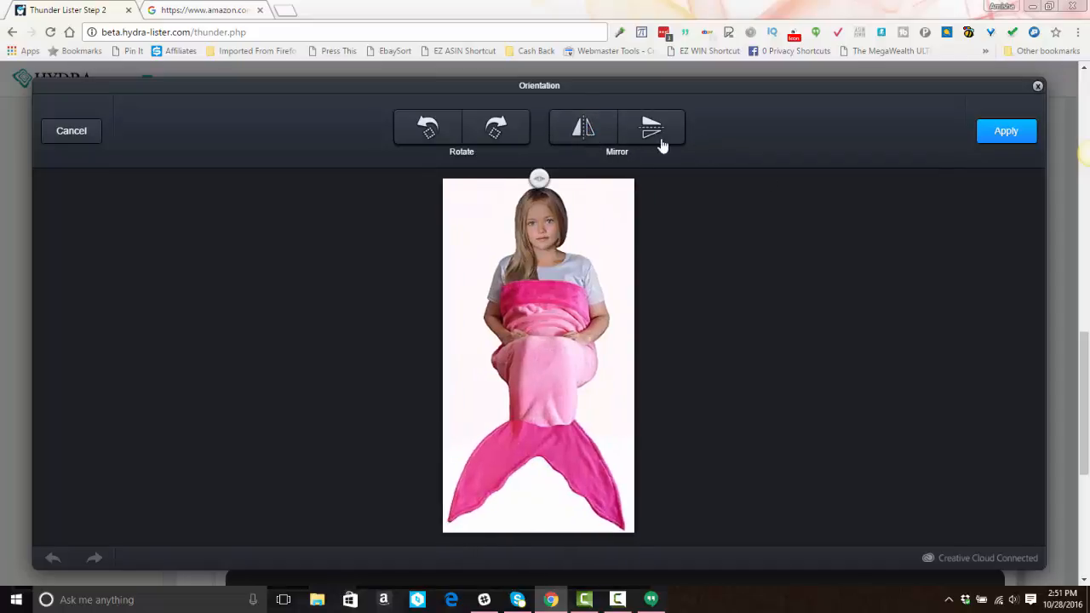
pyautogui.click(598, 132)
pyautogui.click(1006, 130)
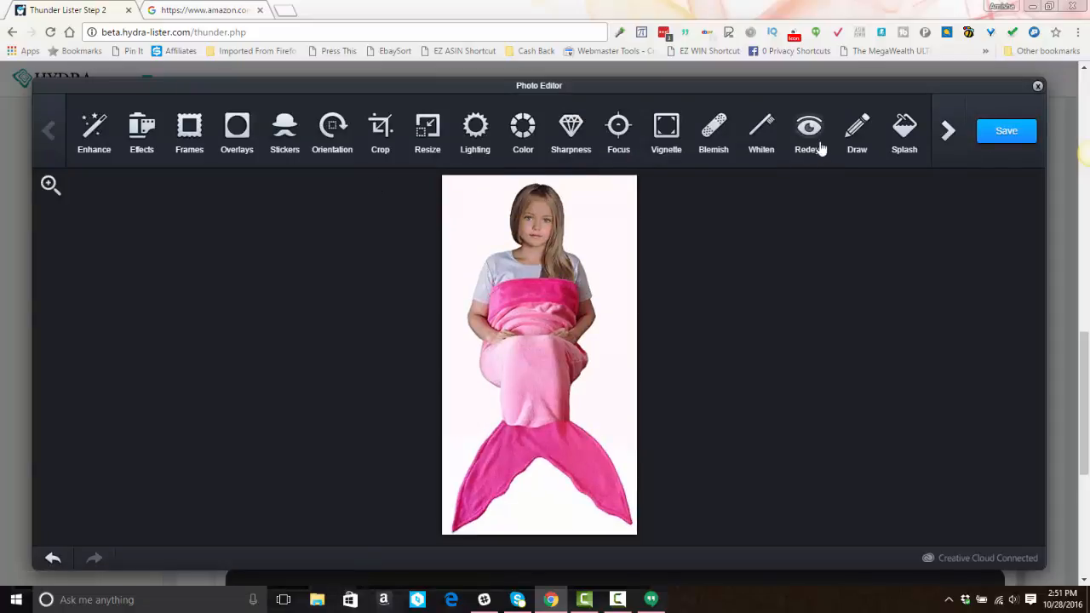
# Add the text "Store Name" in Arial Black to the image, shrink it and place it below the mermaid tail.
pyautogui.click(946, 132)
pyautogui.click(95, 136)
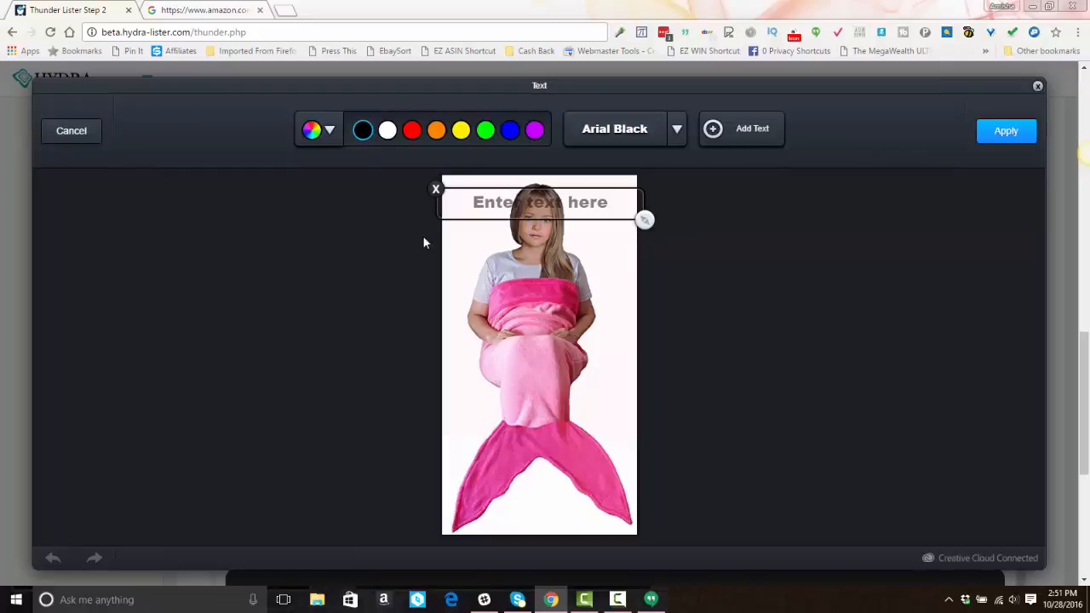
pyautogui.click(494, 205)
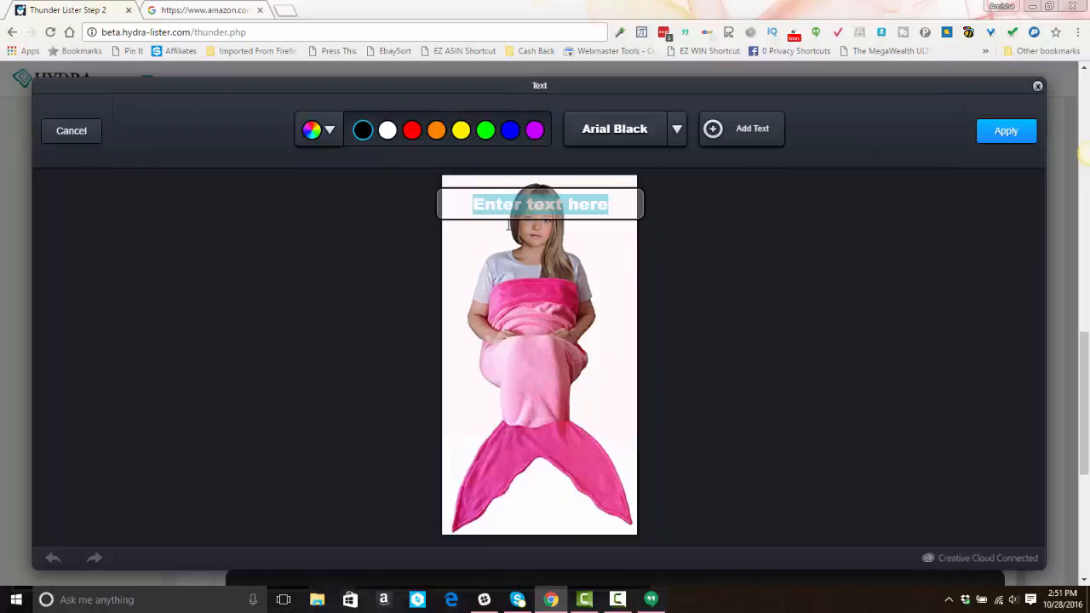
pyautogui.write('Store Na')
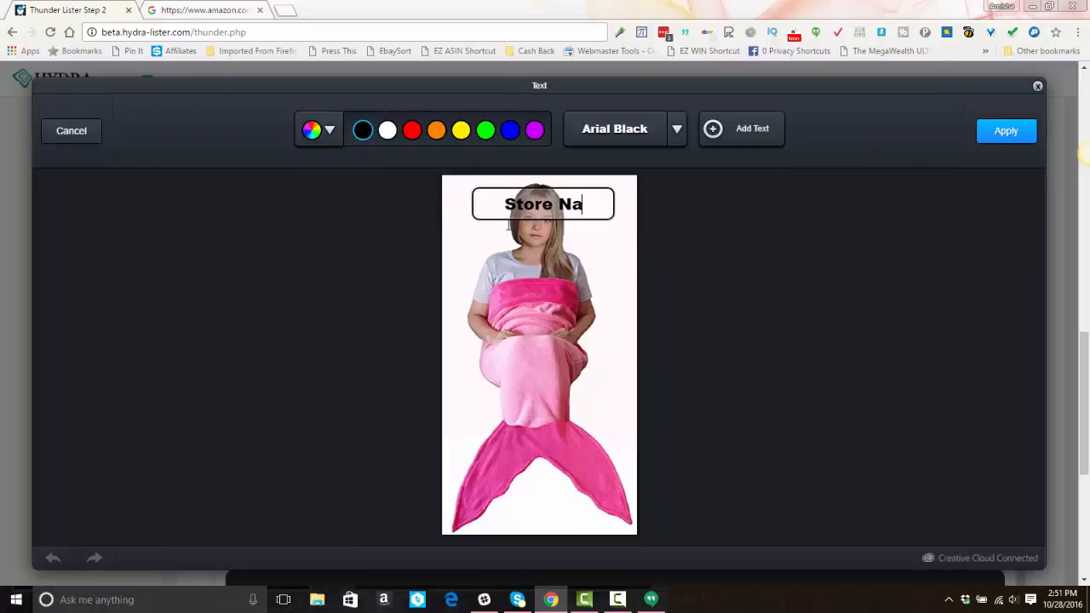
pyautogui.write('me')
pyautogui.click(613, 237)
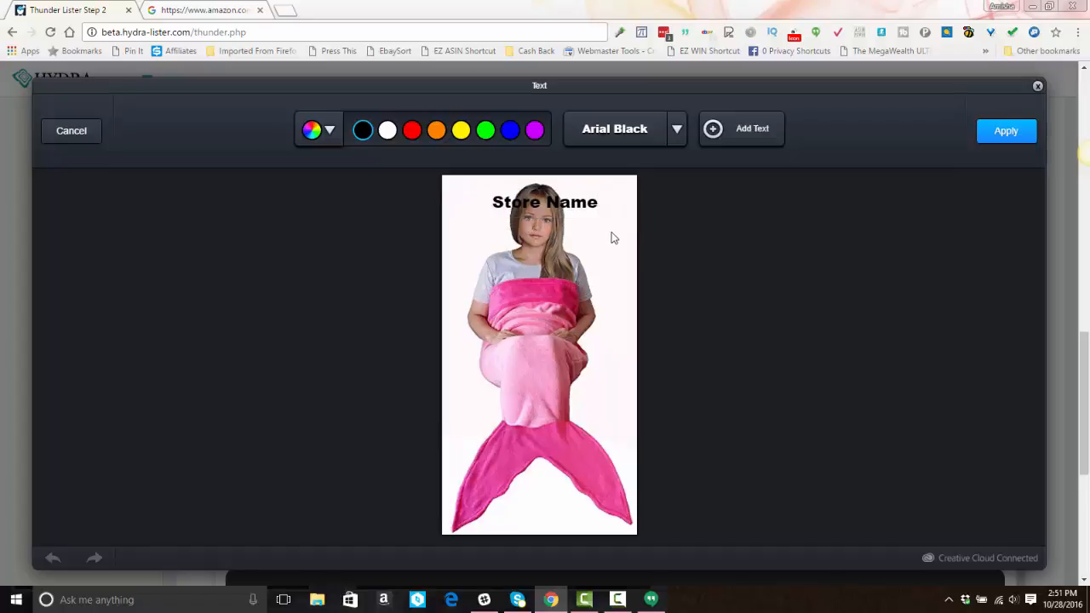
pyautogui.doubleClick(614, 209)
pyautogui.click(629, 217)
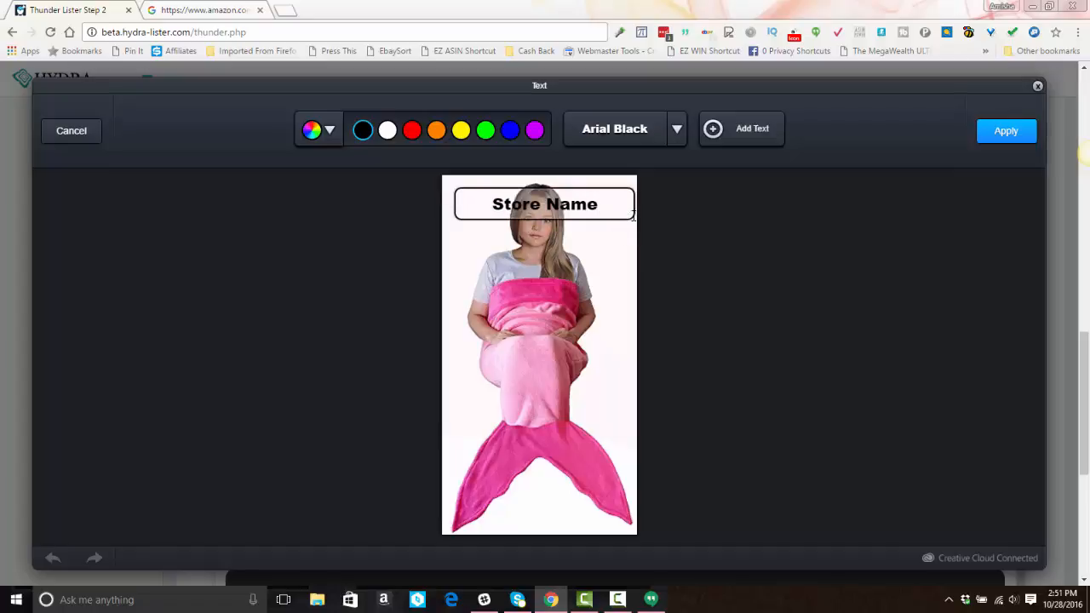
pyautogui.click(597, 245)
pyautogui.moveTo(634, 222); pyautogui.dragTo(563, 520)
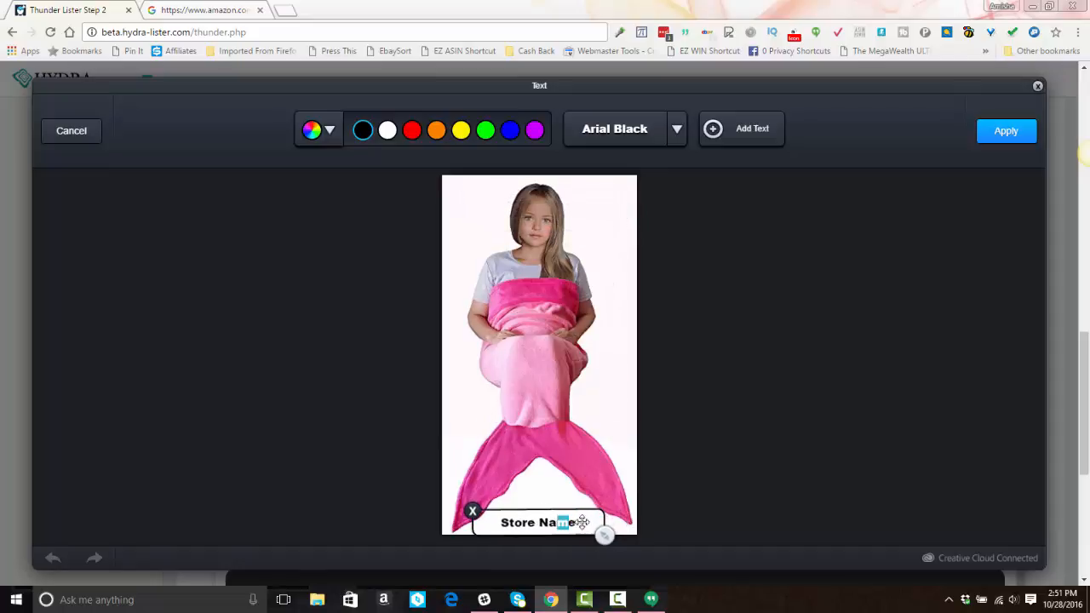
# Remove the "Store Name" text from the image and save the photo.
pyautogui.click(741, 466)
pyautogui.click(568, 532)
pyautogui.click(471, 515)
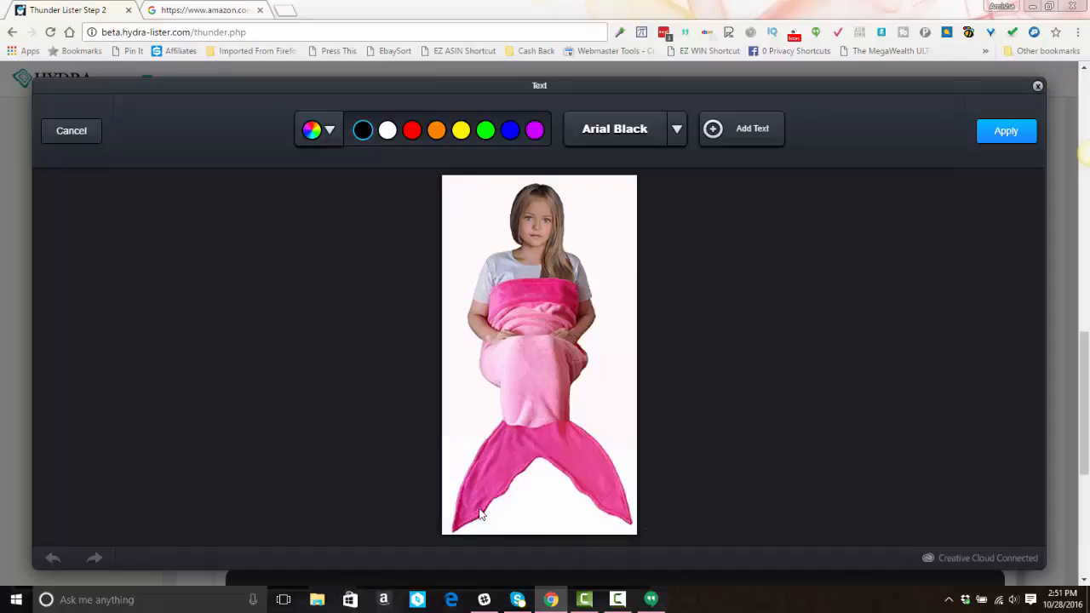
pyautogui.click(1014, 134)
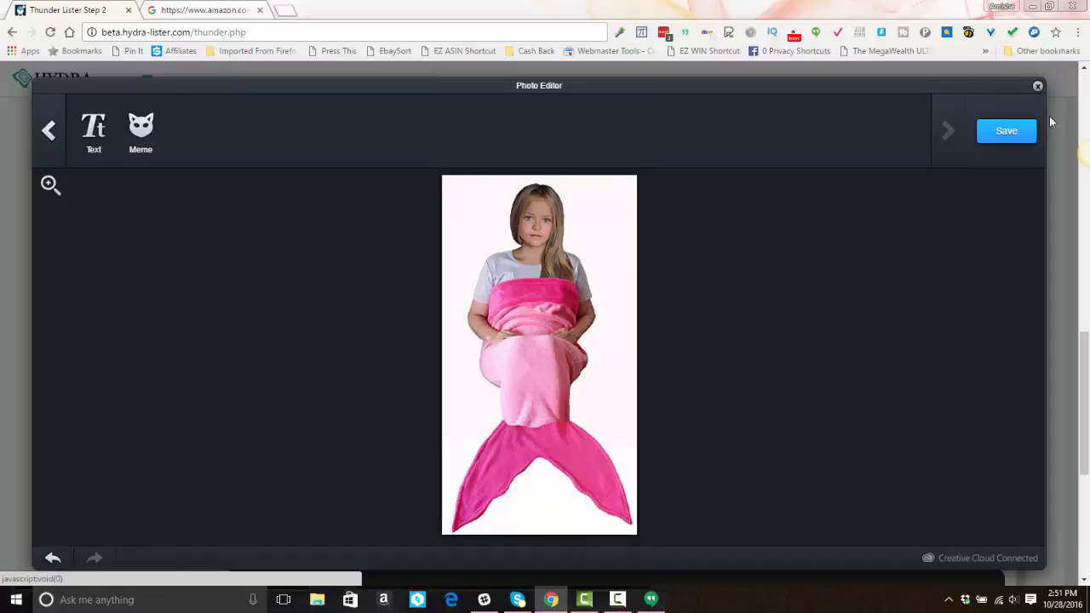
pyautogui.click(1023, 139)
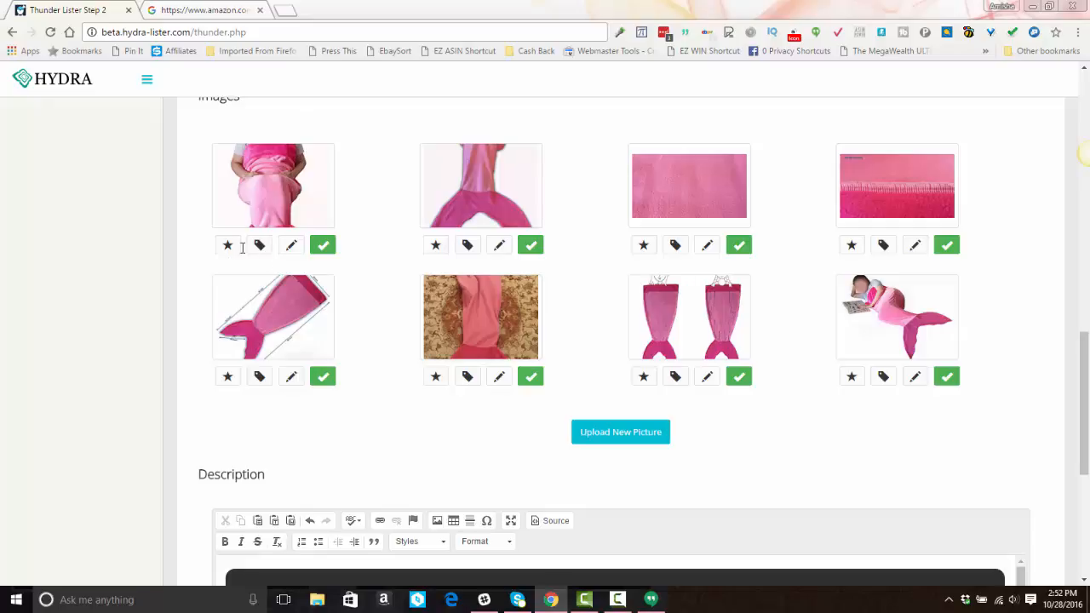
# Rename the first product image as "Mermaid-Pink-Blanket".
pyautogui.click(290, 245)
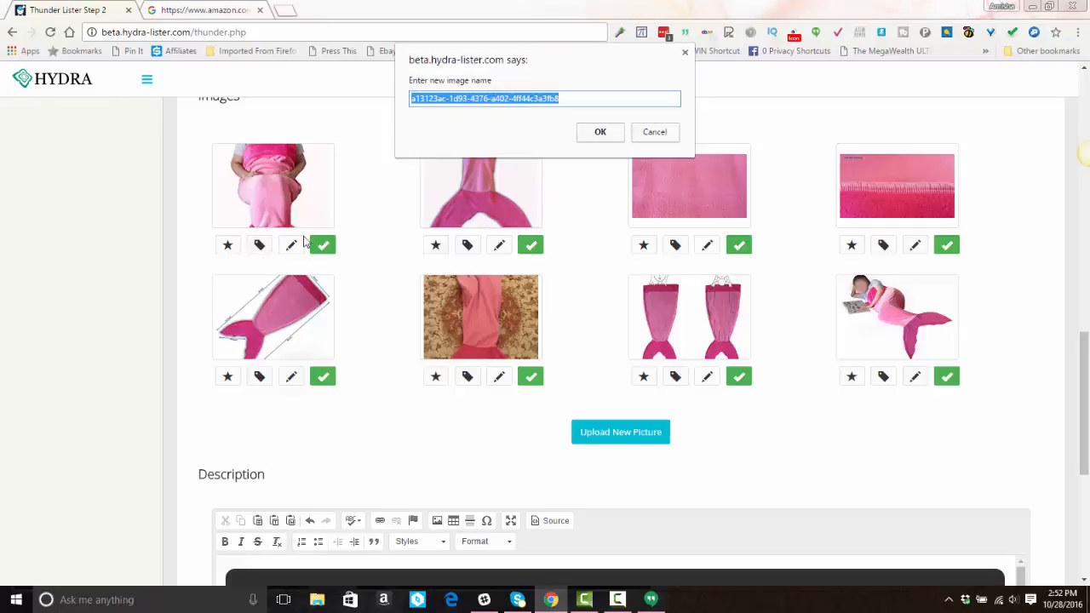
pyautogui.write('Mermaid-Pink-')
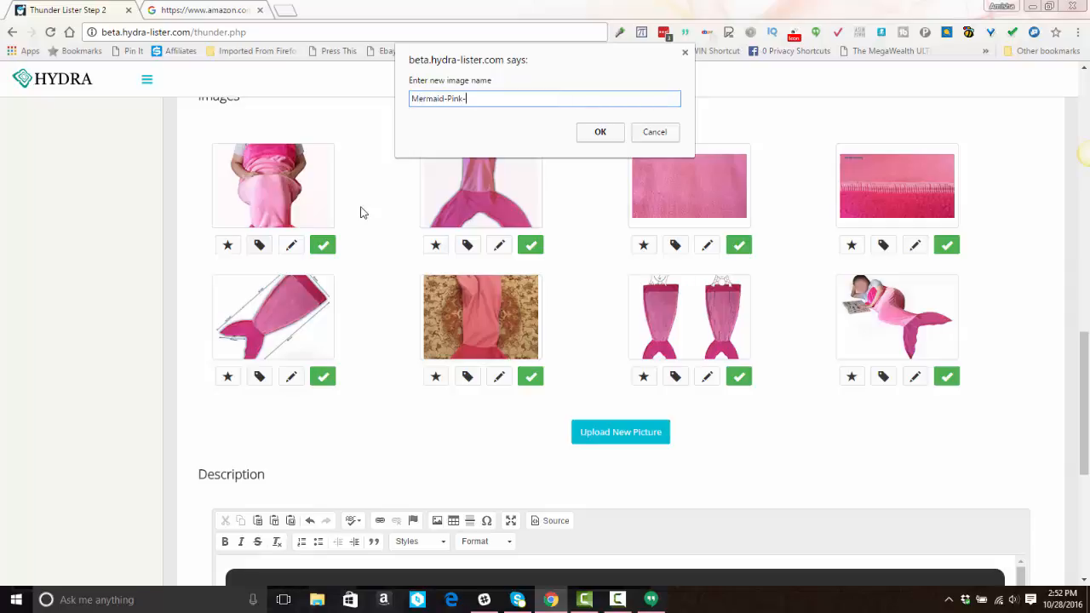
pyautogui.write('Blanket')
pyautogui.click(599, 132)
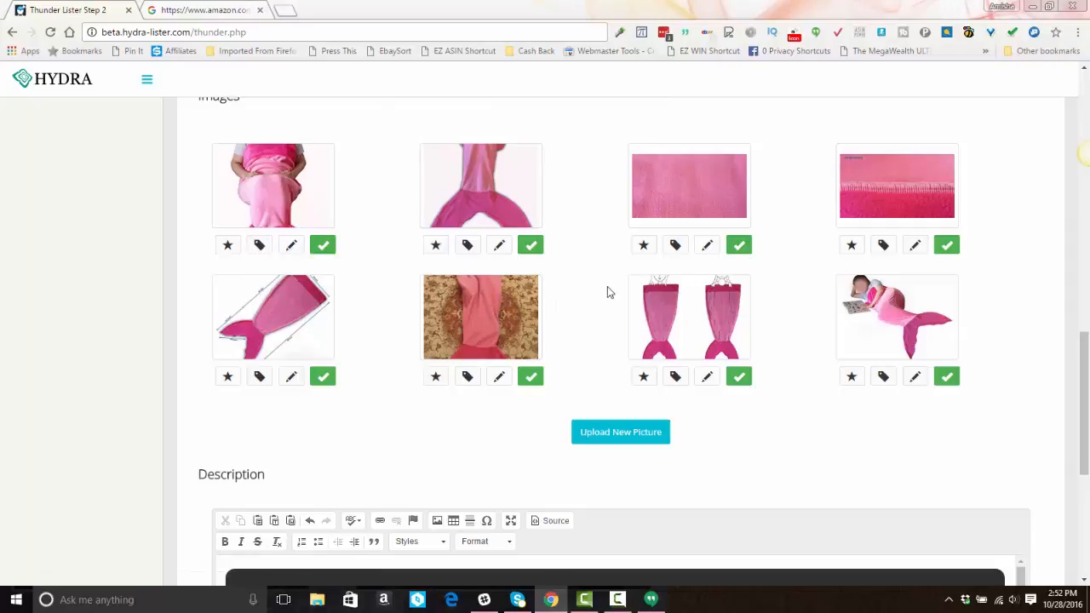
# Make the picture of the child reading the main image and exclude the plain pink fabric close-up from the listing.
pyautogui.click(852, 379)
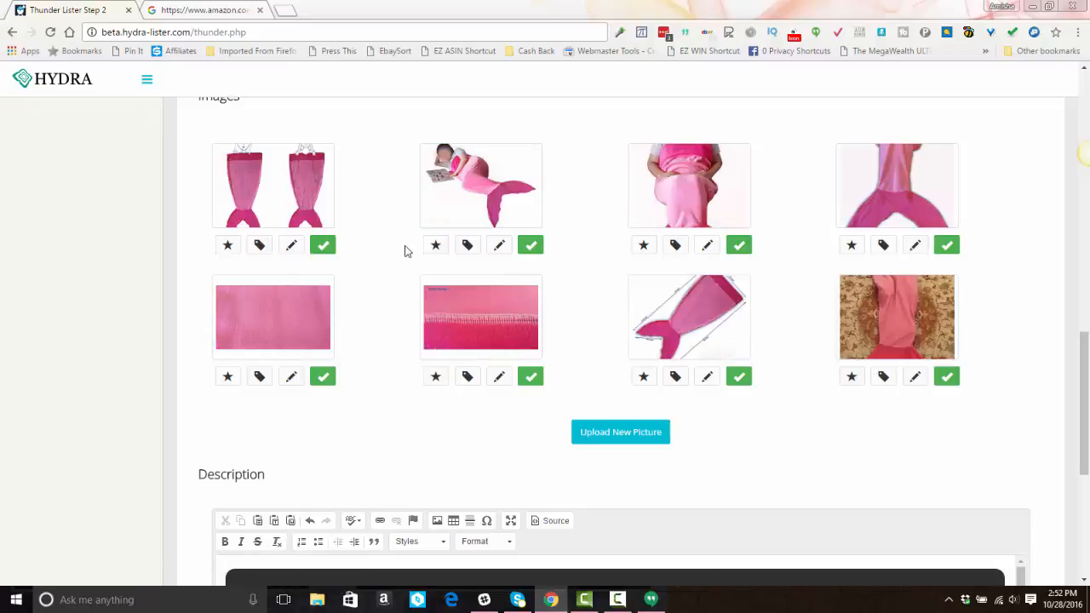
pyautogui.click(436, 247)
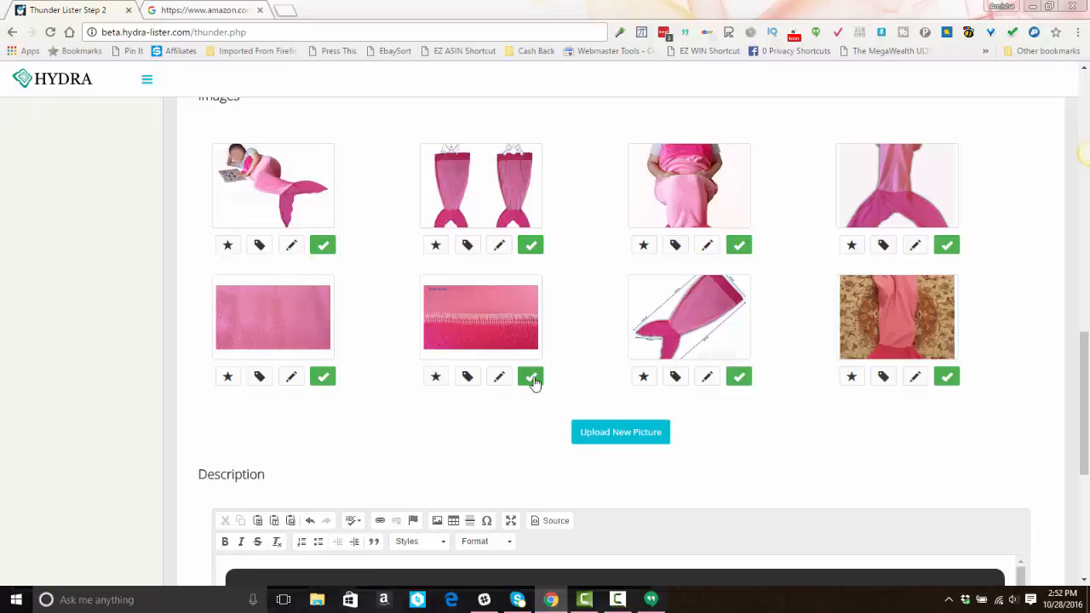
pyautogui.click(323, 377)
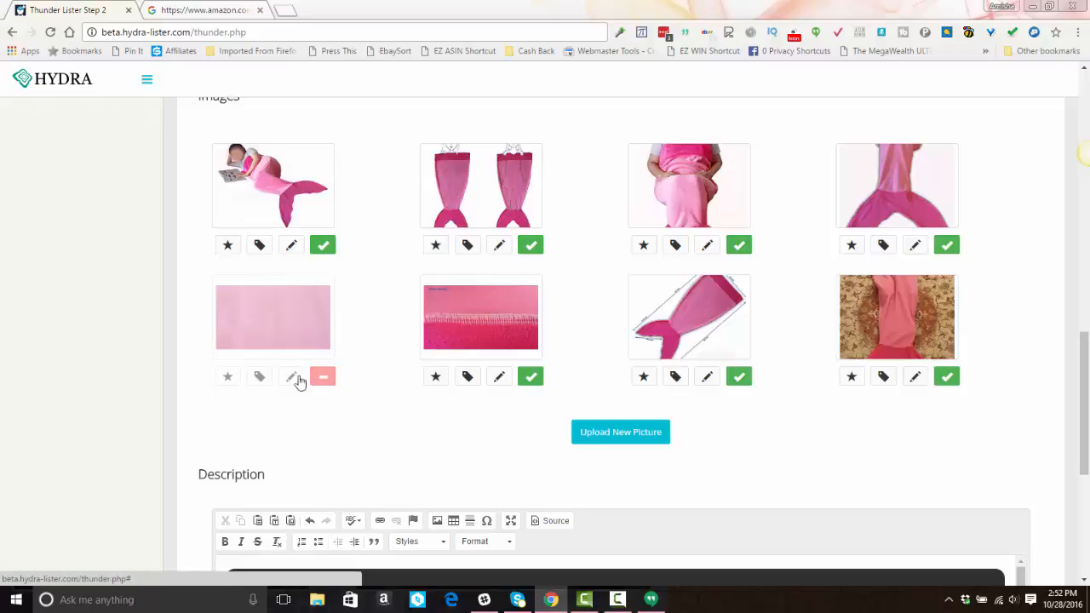
# Delete the description paragraph about investing at least 1% of revenue in non-profit programs, along with the blank line below it.
pyautogui.scroll(-1, 511, 341)
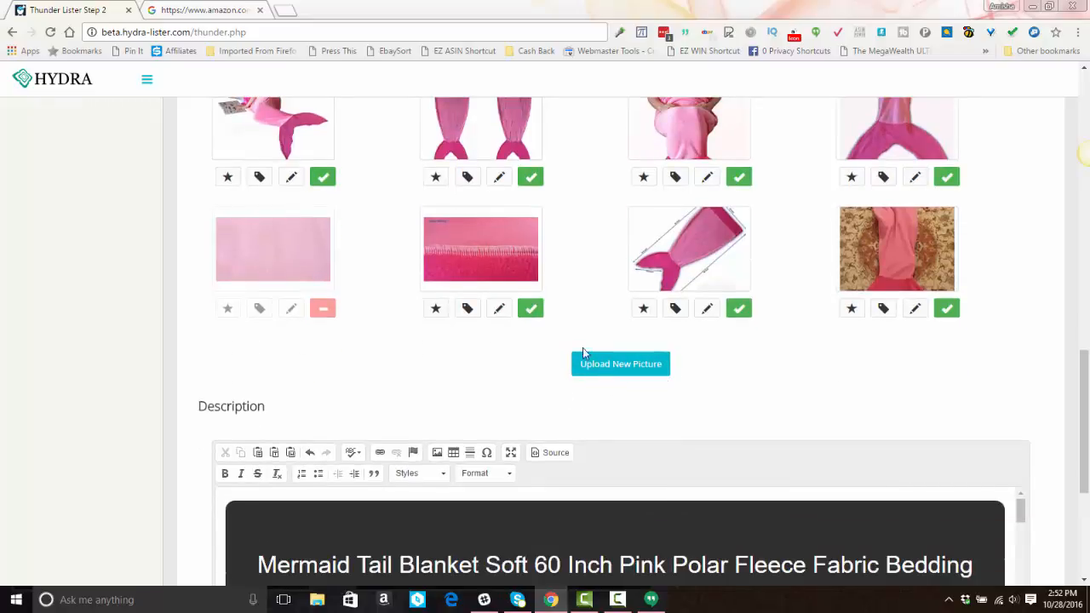
pyautogui.scroll(-5, 474, 323)
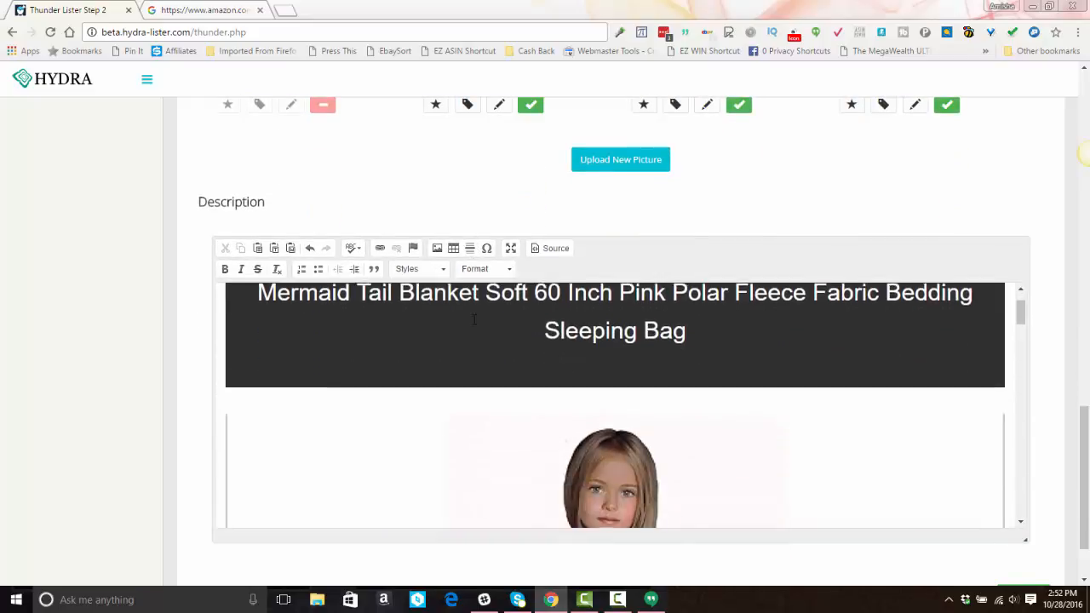
pyautogui.scroll(-8, 550, 345)
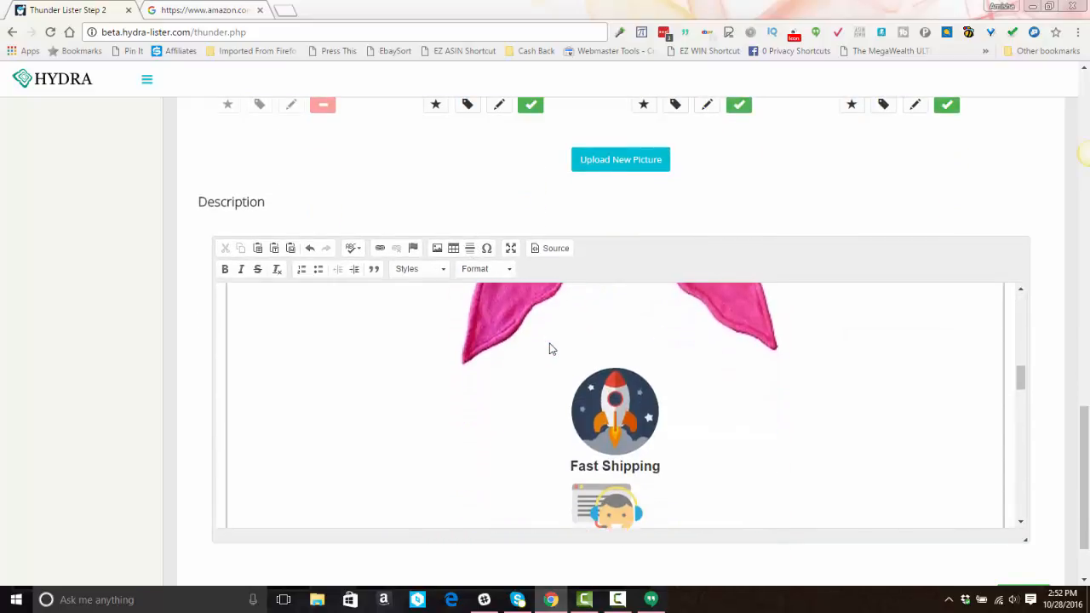
pyautogui.scroll(-8, 550, 345)
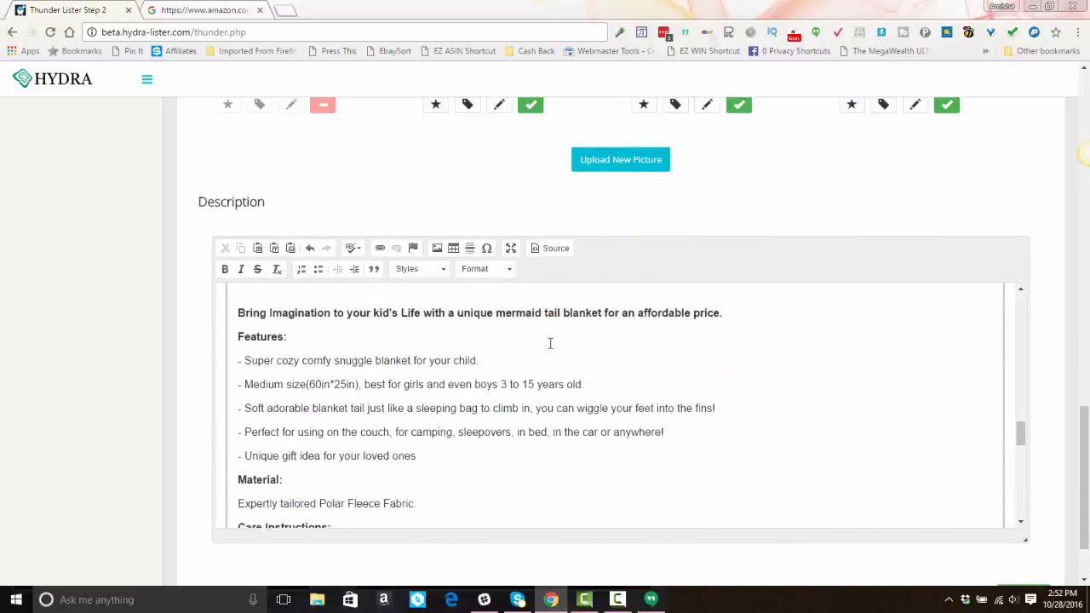
pyautogui.scroll(-3, 545, 429)
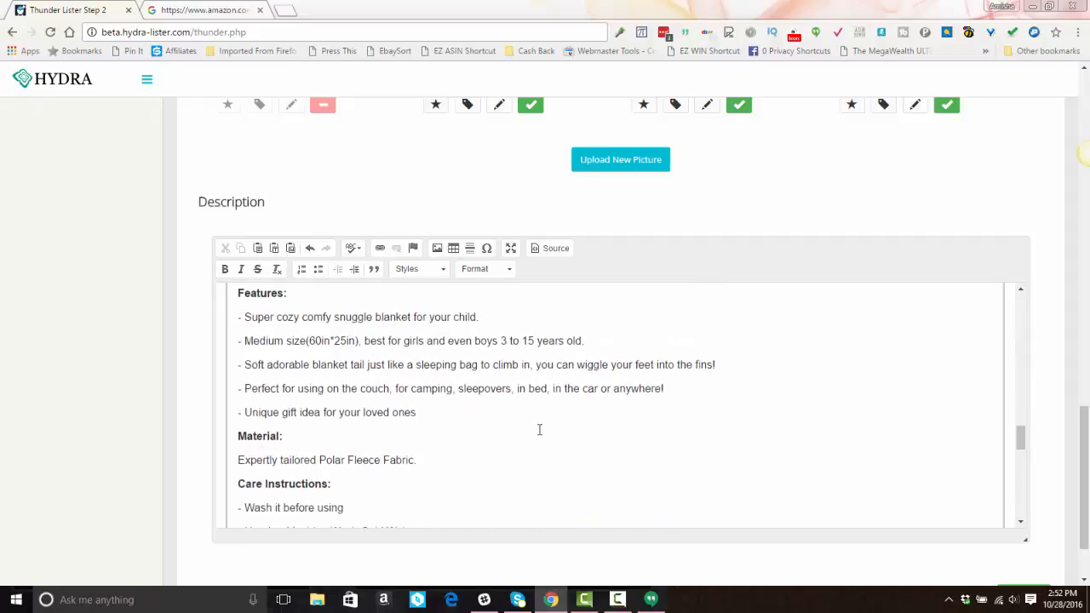
pyautogui.scroll(-4, 391, 394)
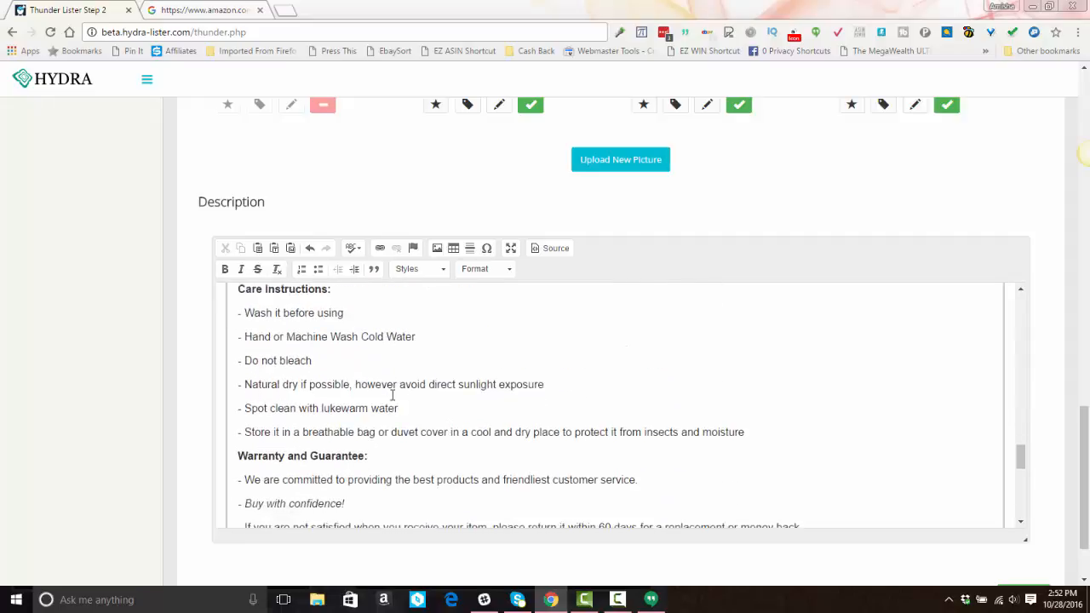
pyautogui.scroll(1, 389, 363)
pyautogui.scroll(-2, 390, 365)
pyautogui.scroll(-3, 390, 365)
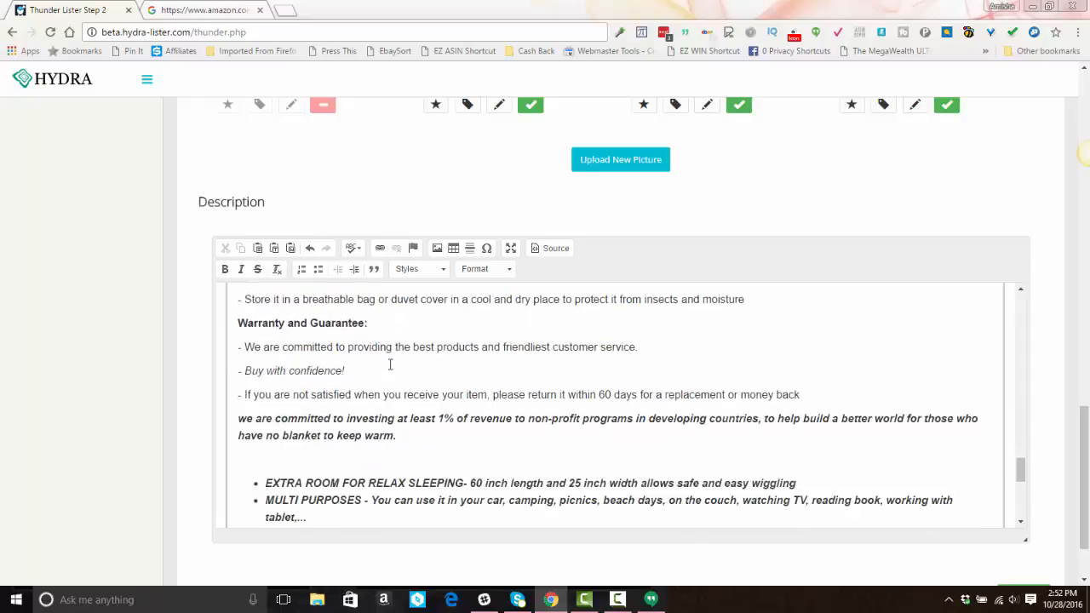
pyautogui.tripleClick(313, 404)
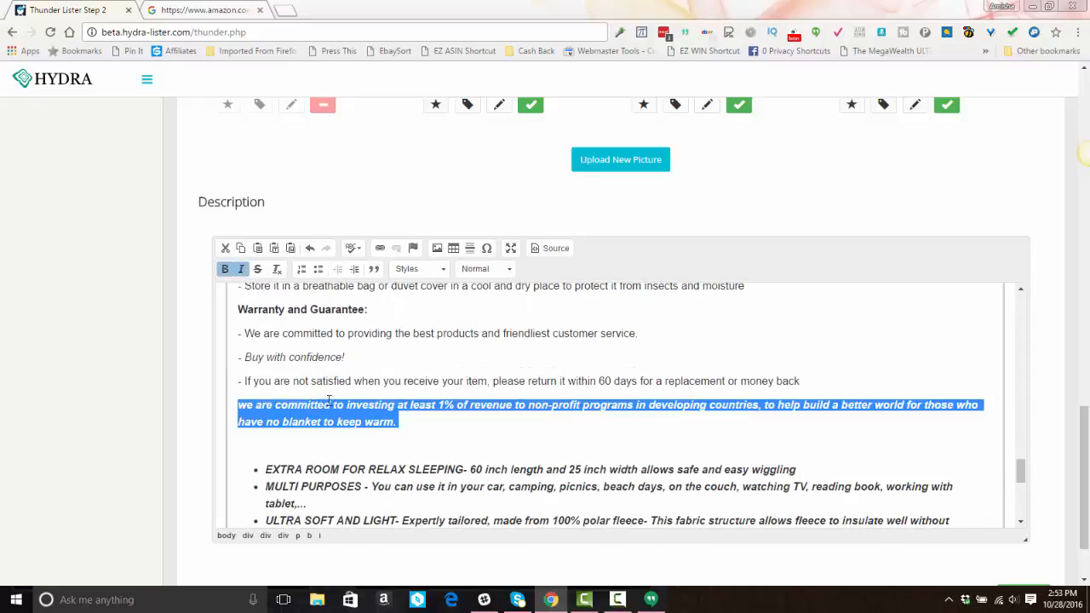
pyautogui.press('BackSpace')
pyautogui.press('BackSpace')
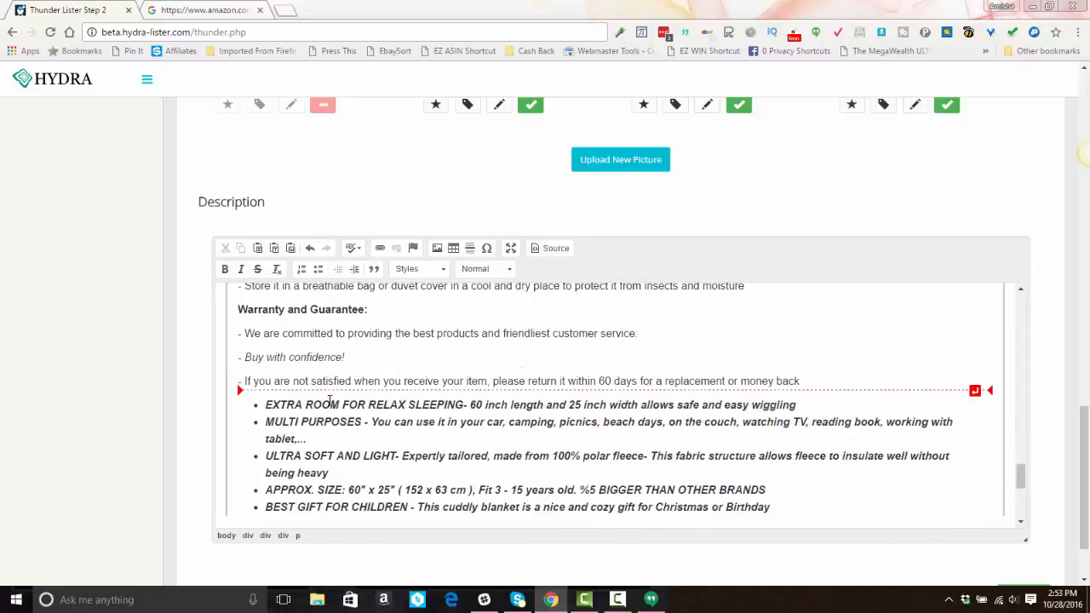
# Check the end of the description, submit the item for listing and open the list of listed items.
pyautogui.scroll(-2, 375, 426)
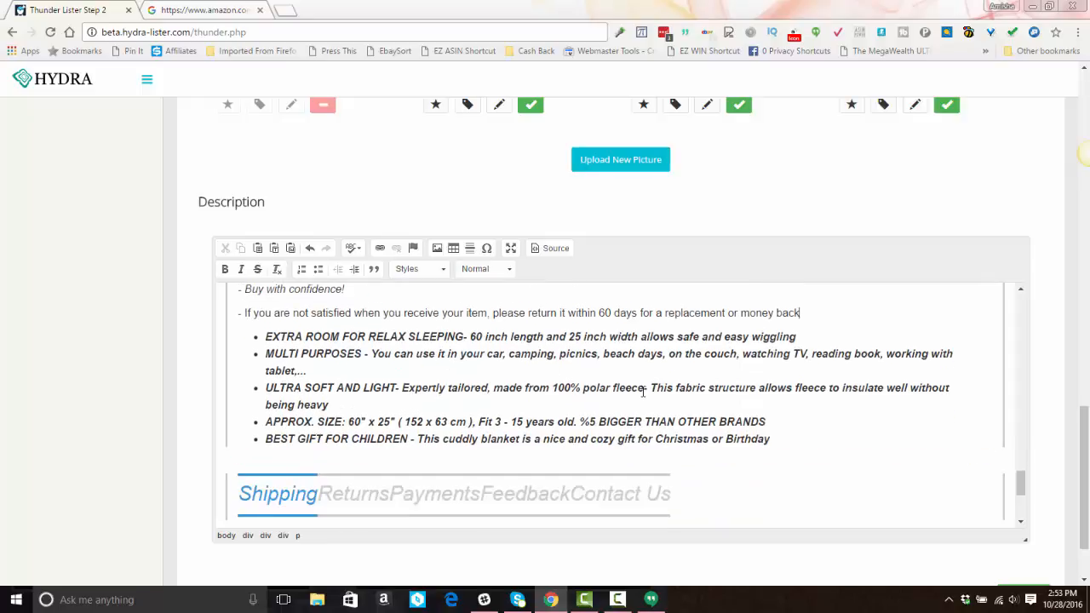
pyautogui.scroll(-5, 640, 394)
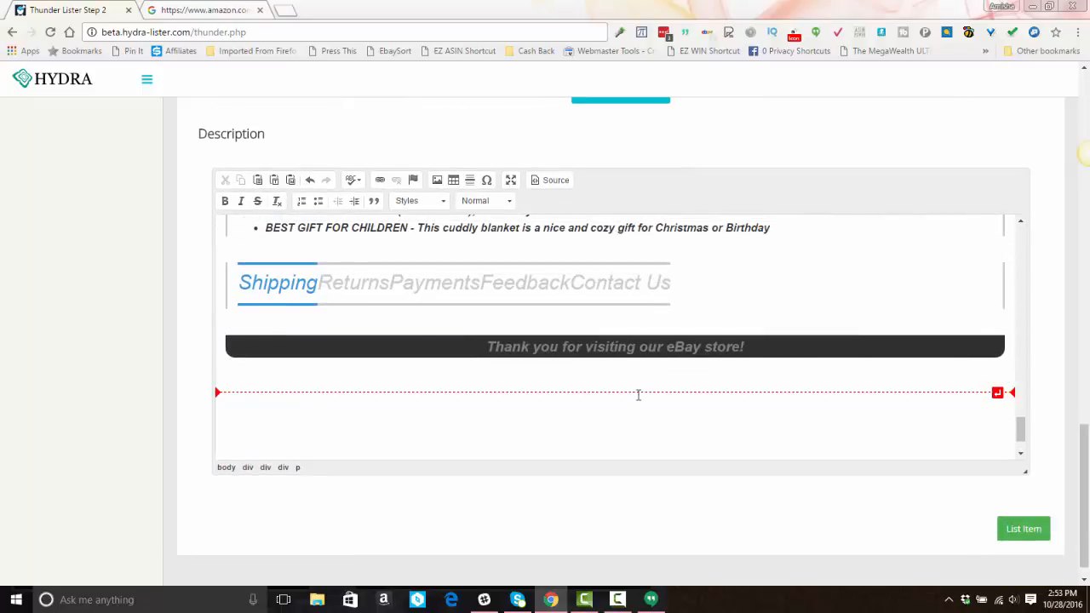
pyautogui.scroll(-2, 696, 392)
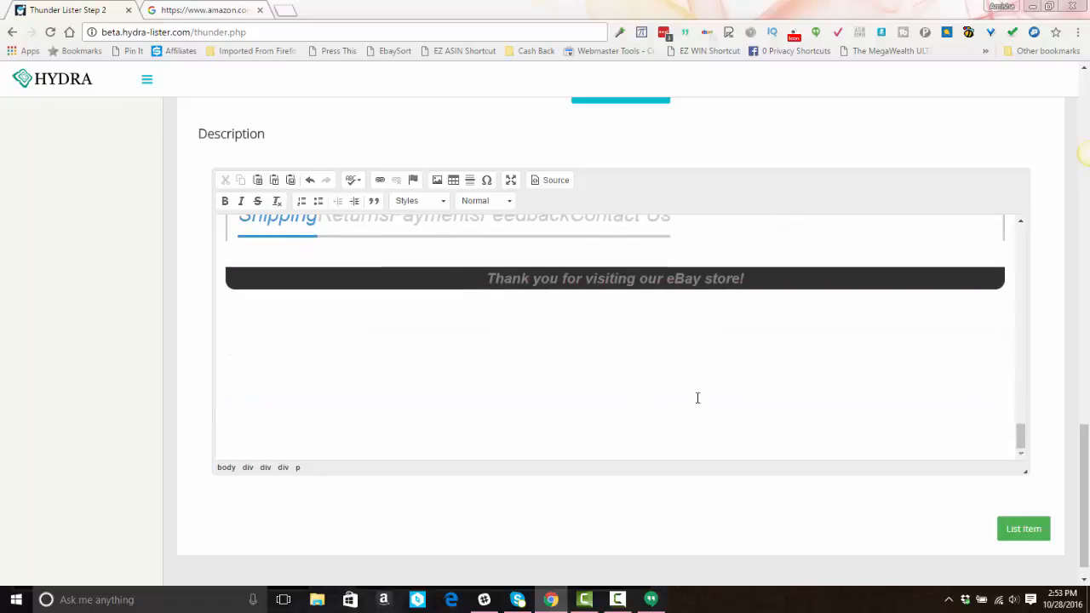
pyautogui.click(1024, 530)
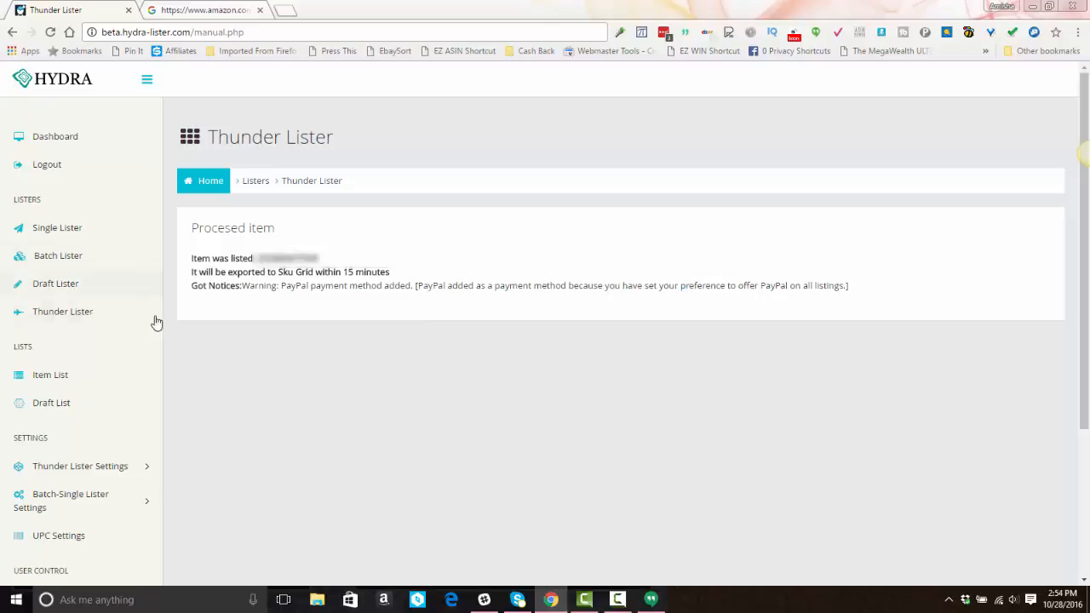
pyautogui.click(53, 382)
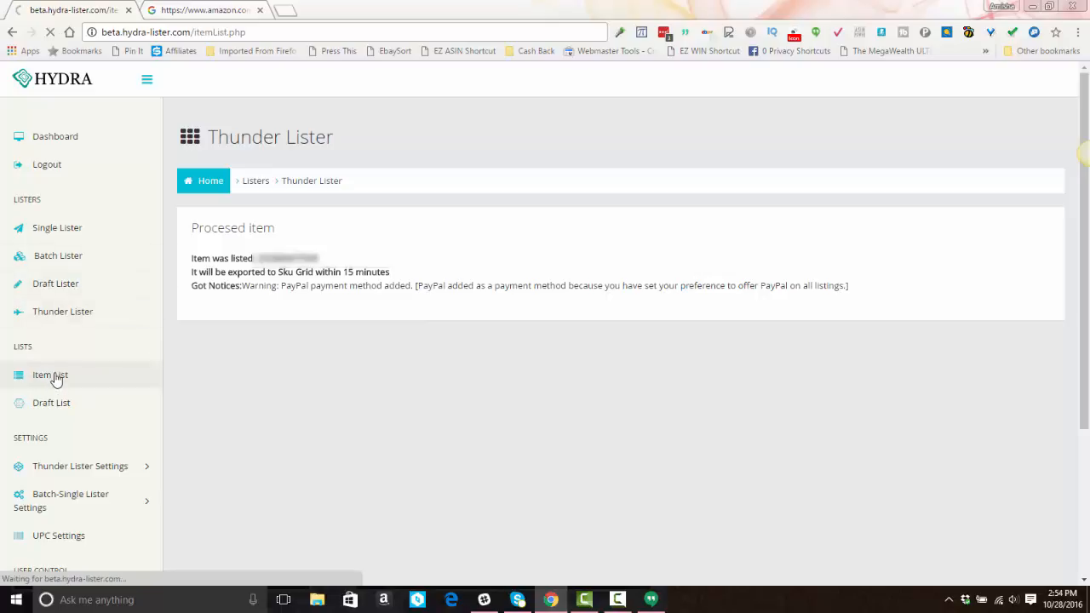